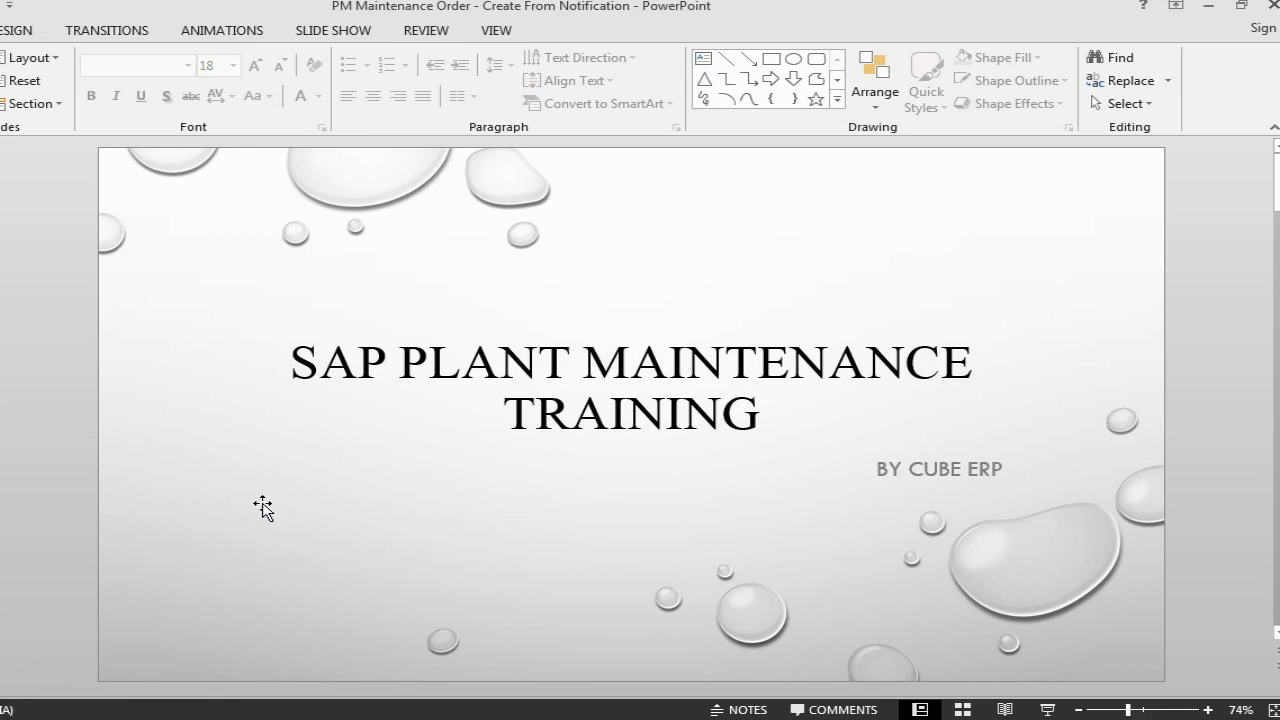
# - Switch to SAP, open the "motor running hot and noisy" maintenance order for change with IW32, and display its cost overview
pyautogui.press('pagedown')
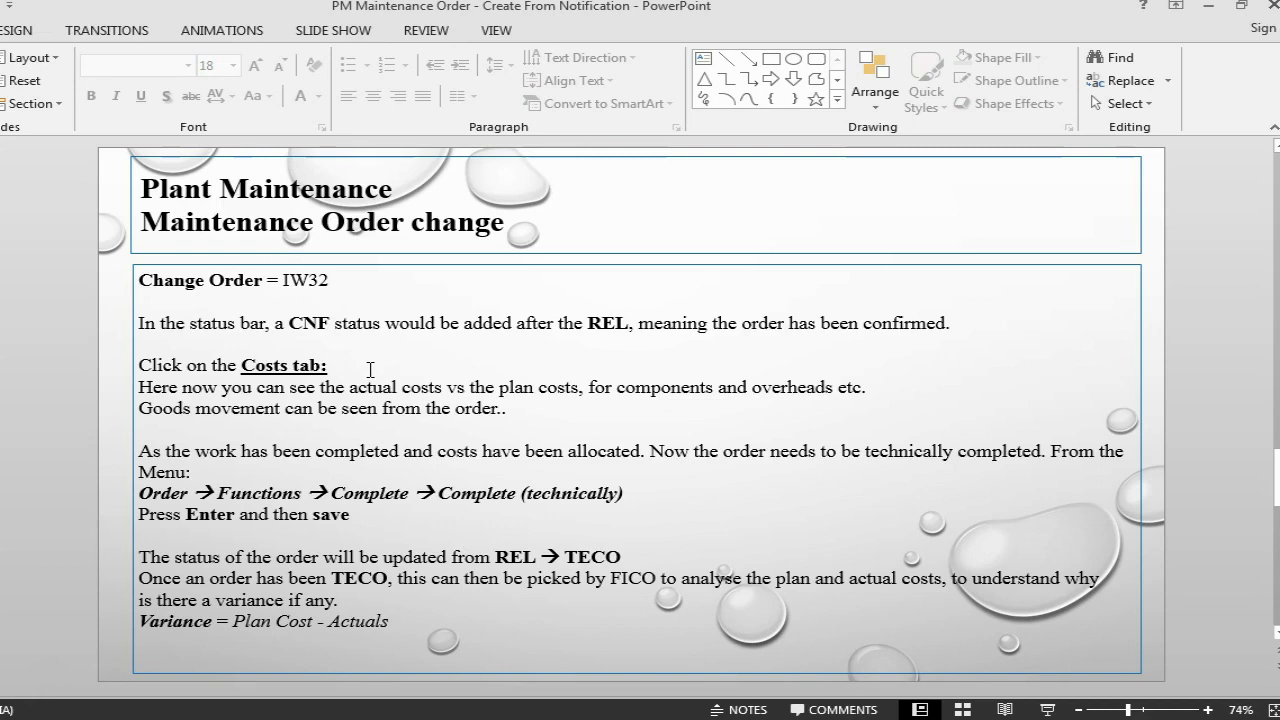
pyautogui.hotkey('alt', 'Tab')
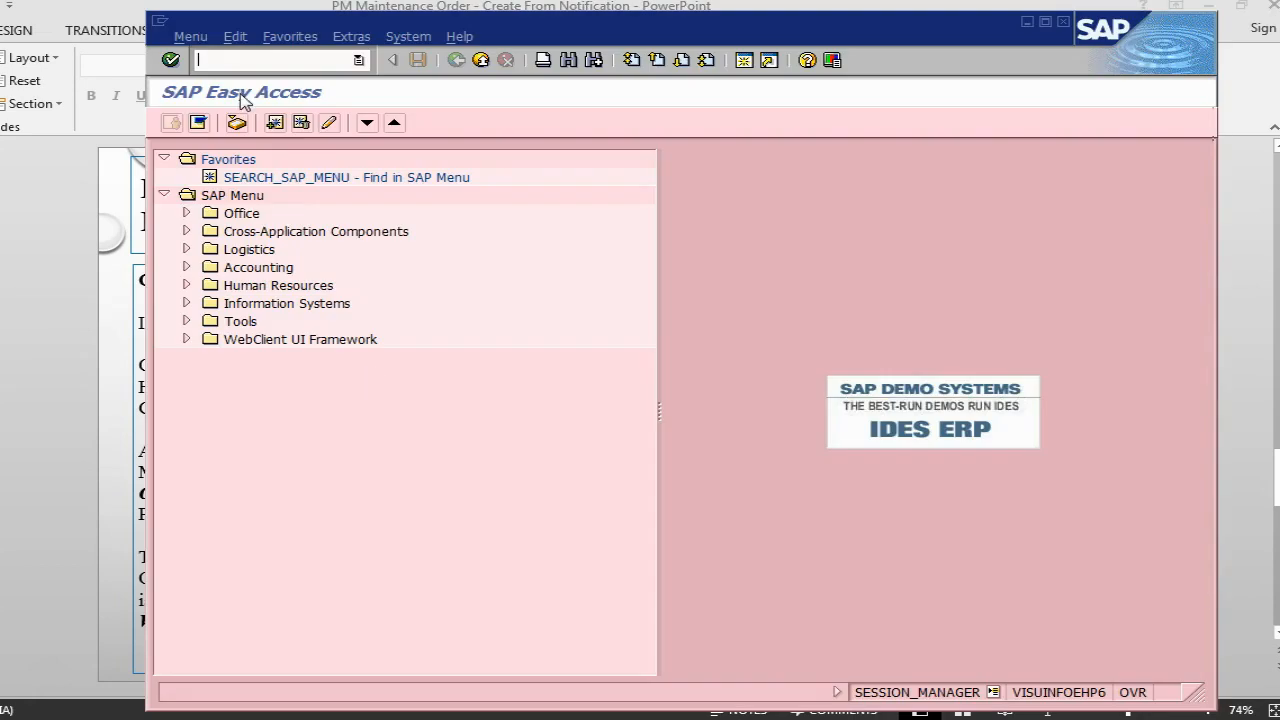
pyautogui.write('iw32')
pyautogui.press('Return')
pyautogui.press('Return')
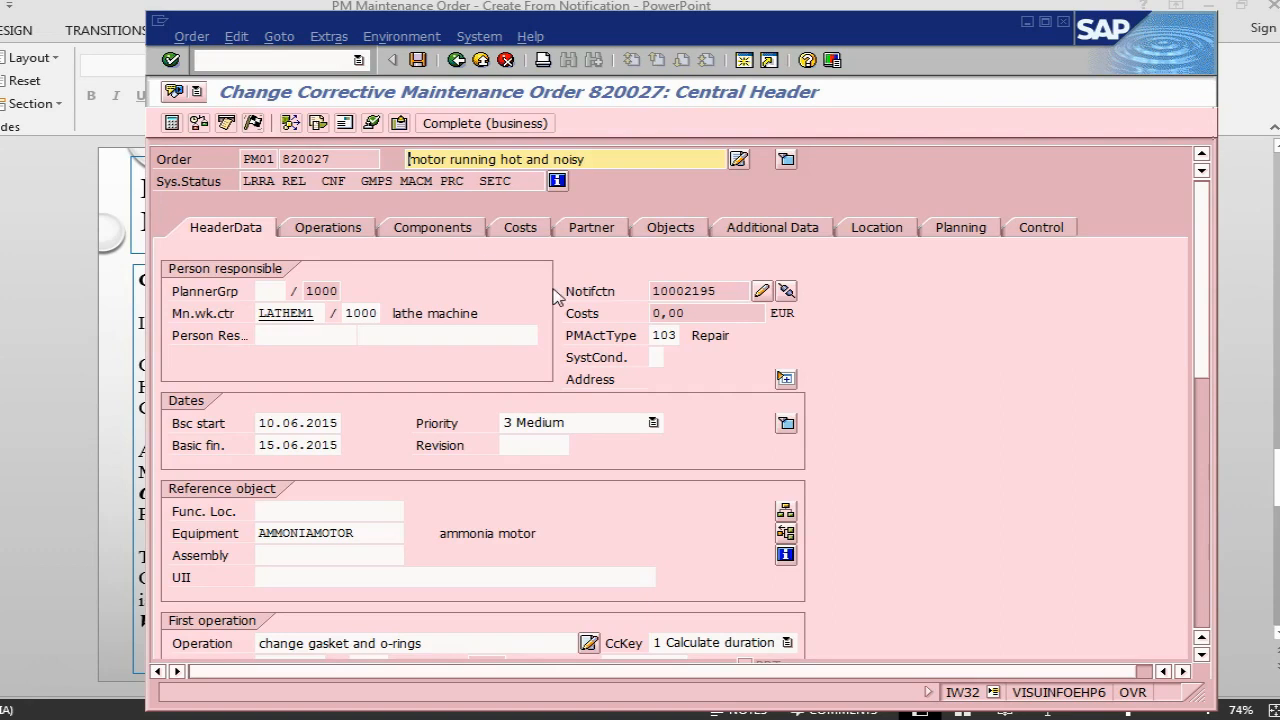
pyautogui.click(504, 226)
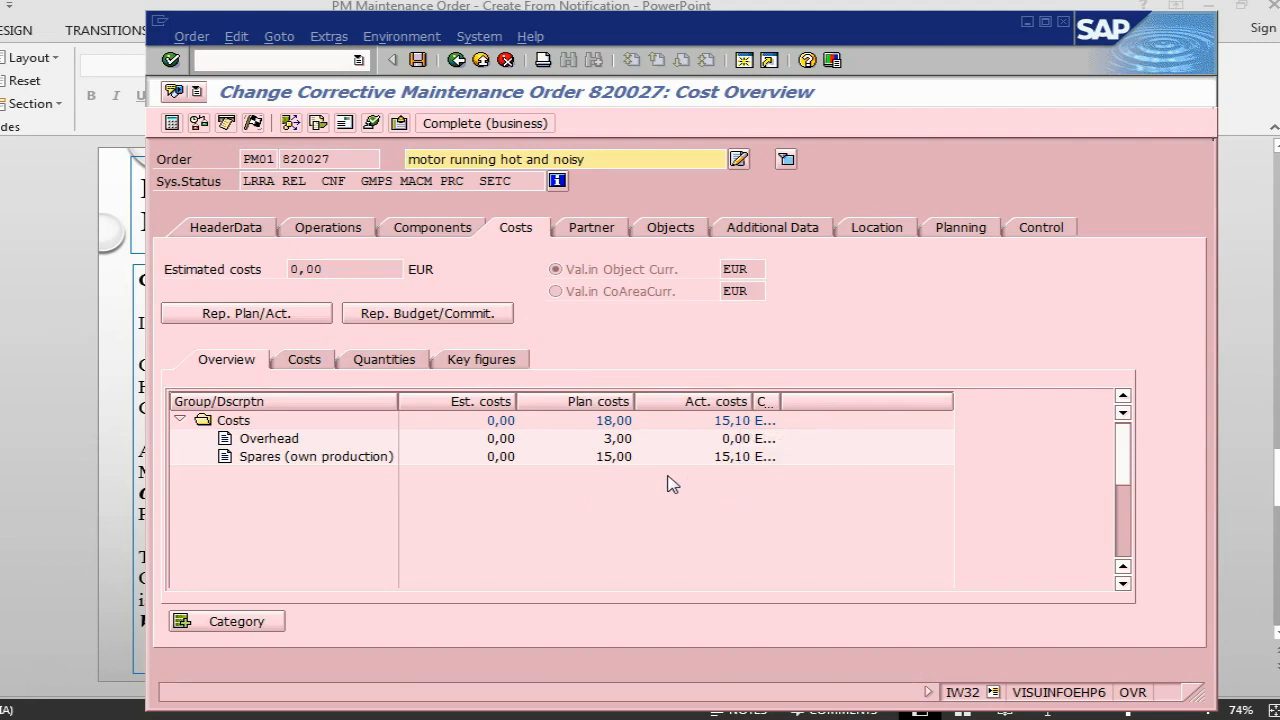
# - Technically complete the maintenance order together with its notification, keeping the proposed reference date 11.05.2015 and time 07:13:14
pyautogui.hotkey('alt', 'Tab')
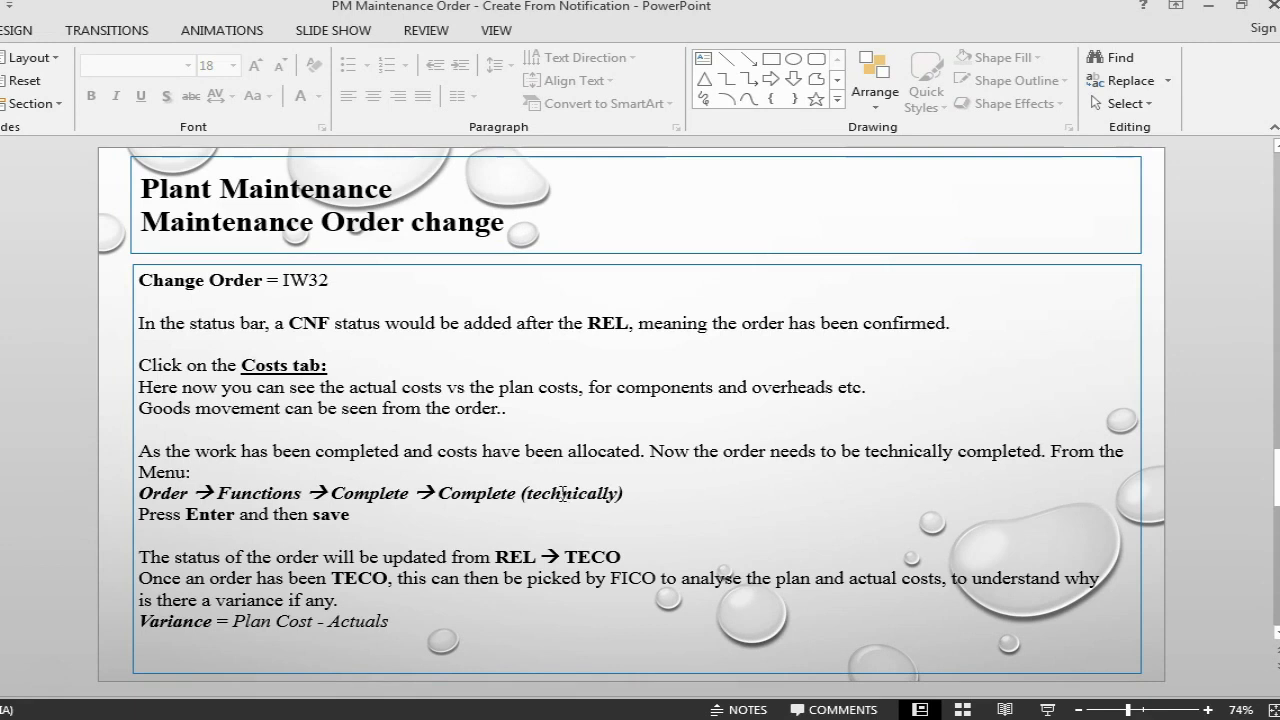
pyautogui.hotkey('alt', 'Tab')
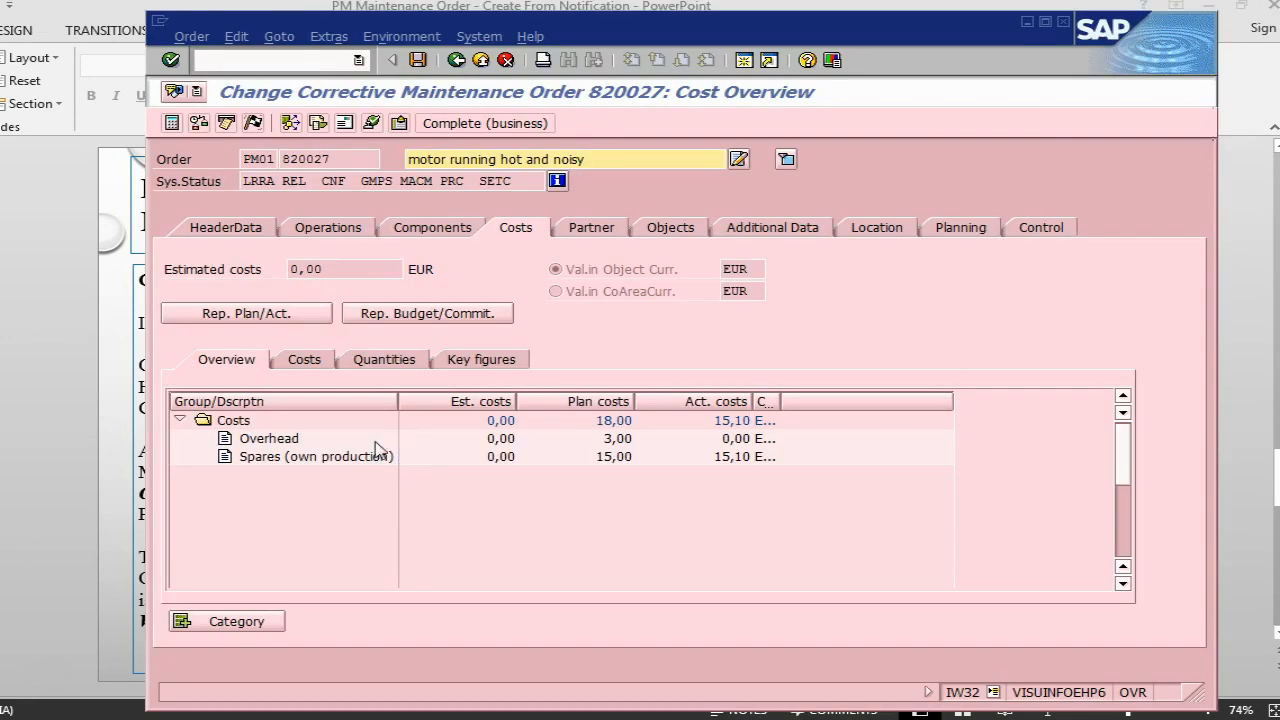
pyautogui.click(196, 38)
pyautogui.moveTo(240, 215)
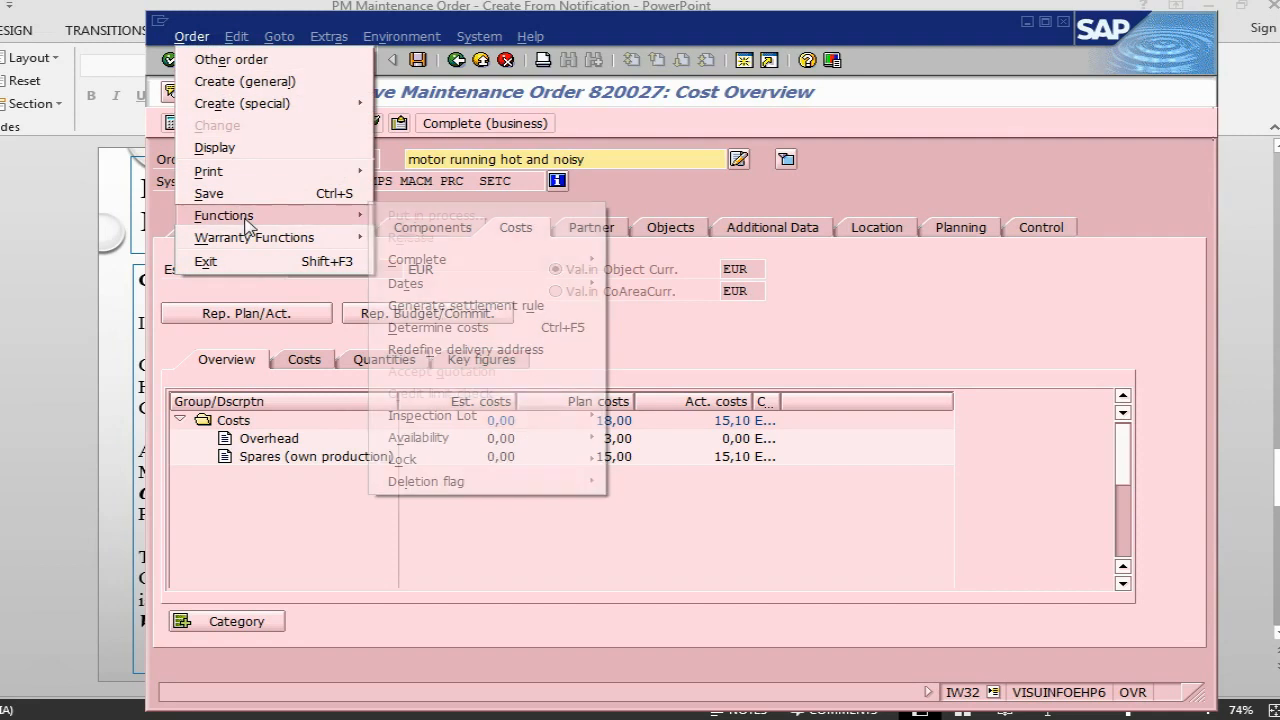
pyautogui.moveTo(455, 252)
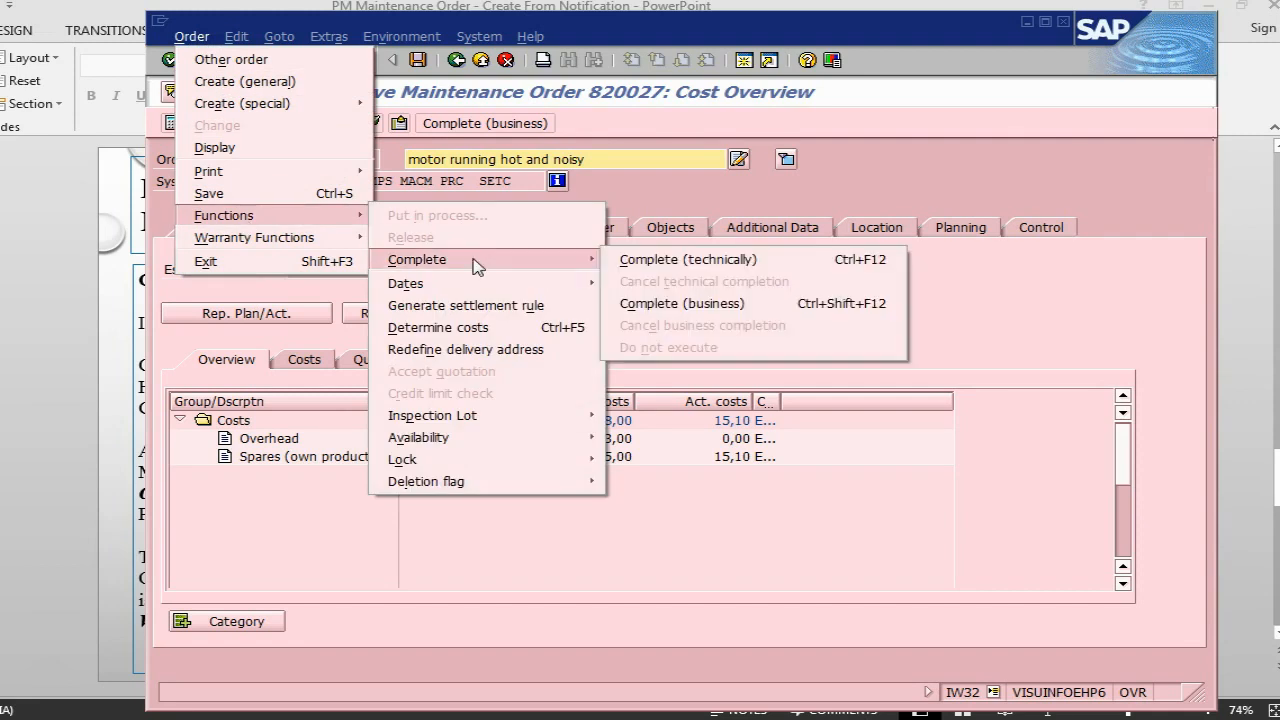
pyautogui.click(675, 260)
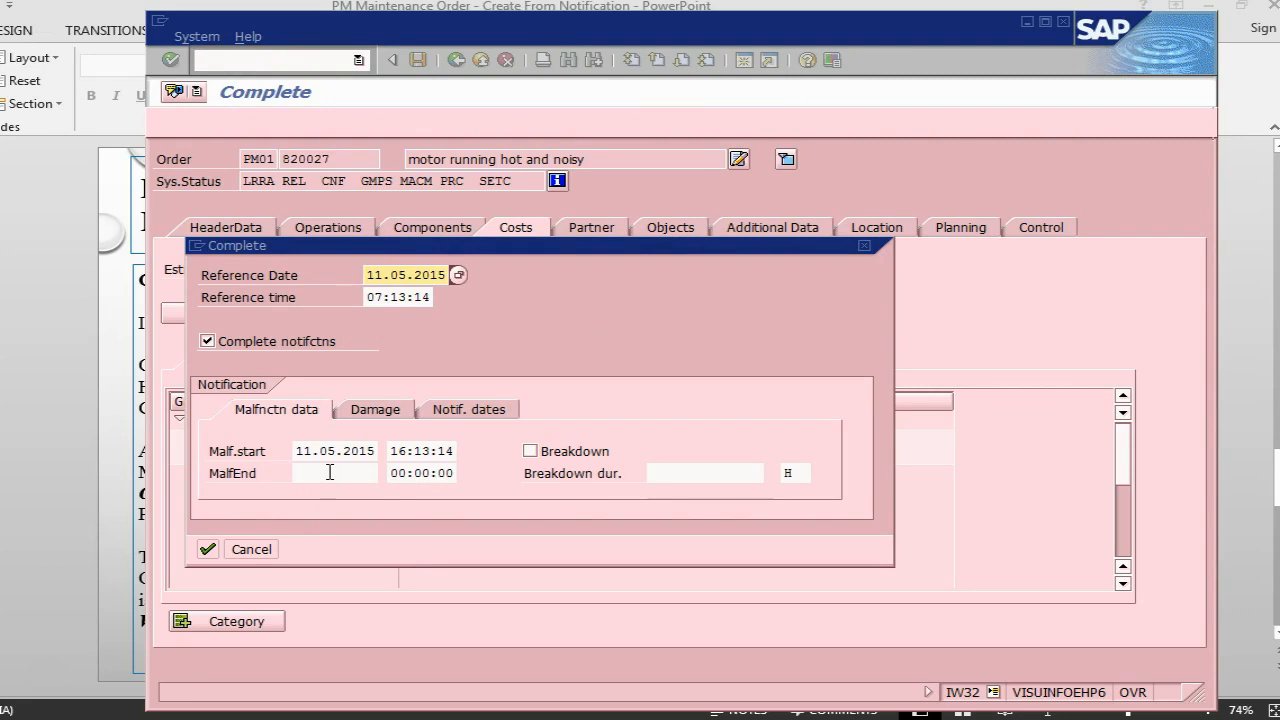
pyautogui.click(207, 549)
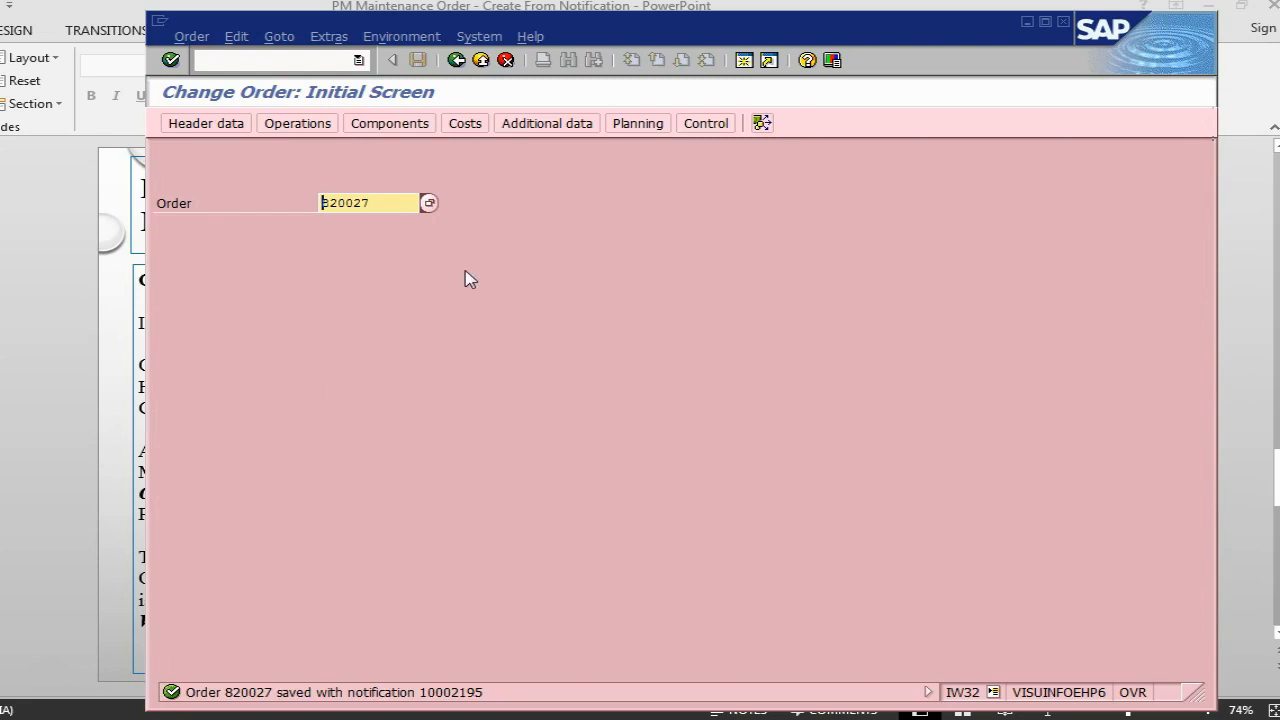
# - Reopen the order to check its system status, and bring up the Cost Variance Calculation slide in PowerPoint
pyautogui.press('Return')
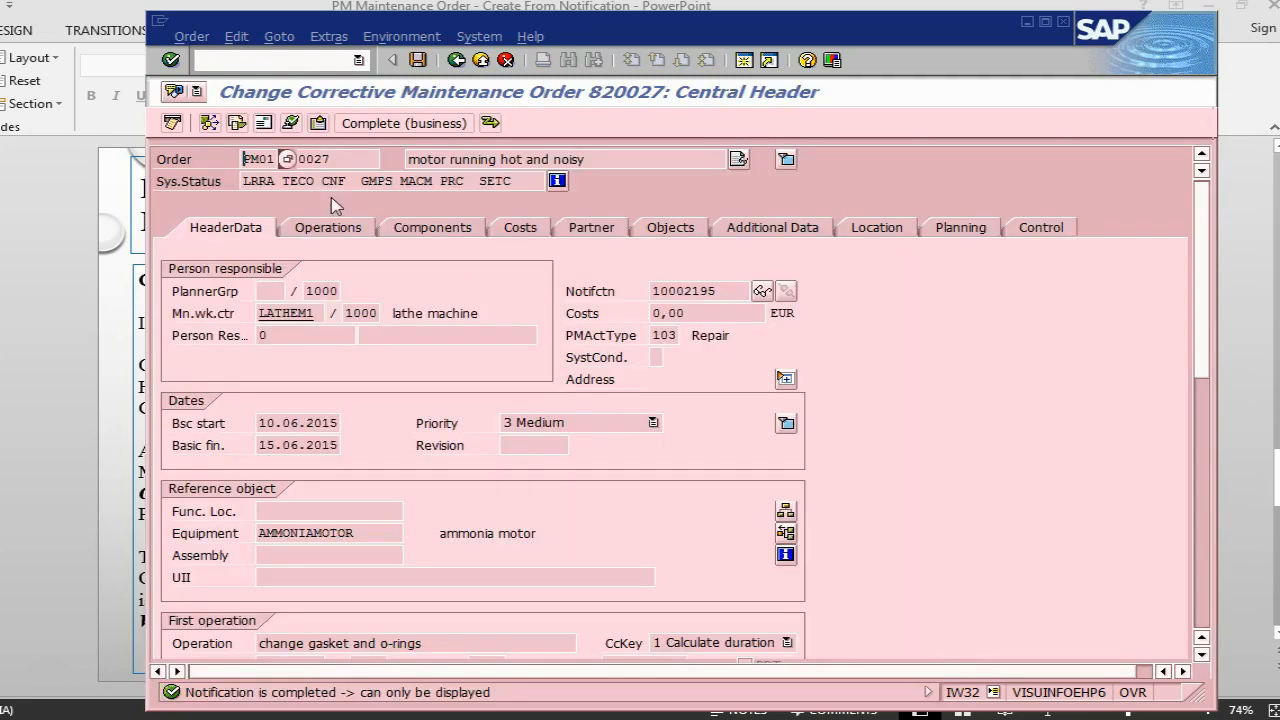
pyautogui.moveTo(283, 181); pyautogui.dragTo(312, 181)
pyautogui.hotkey('alt', 'Tab')
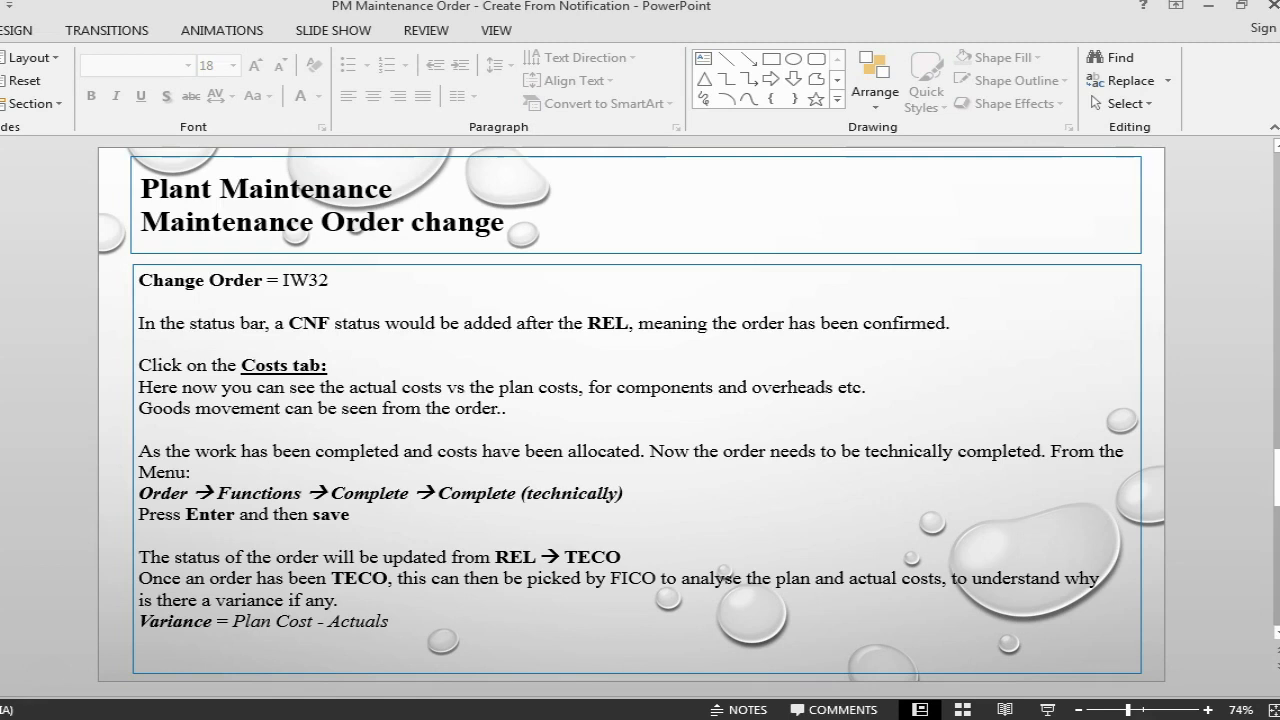
pyautogui.press('pagedown')
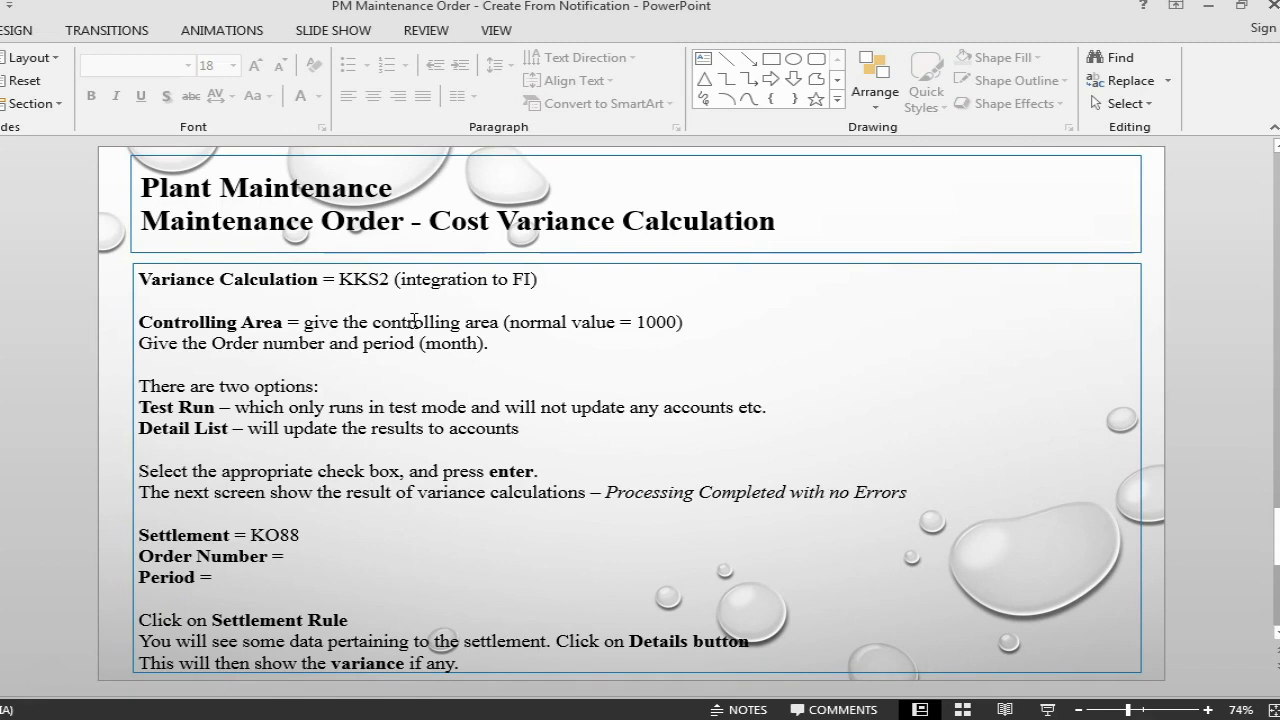
# - Switch to SAP and run variance calculation KKS2 for the order as a test run without detail list, for period 5 of 2015
pyautogui.hotkey('alt', 'Tab')
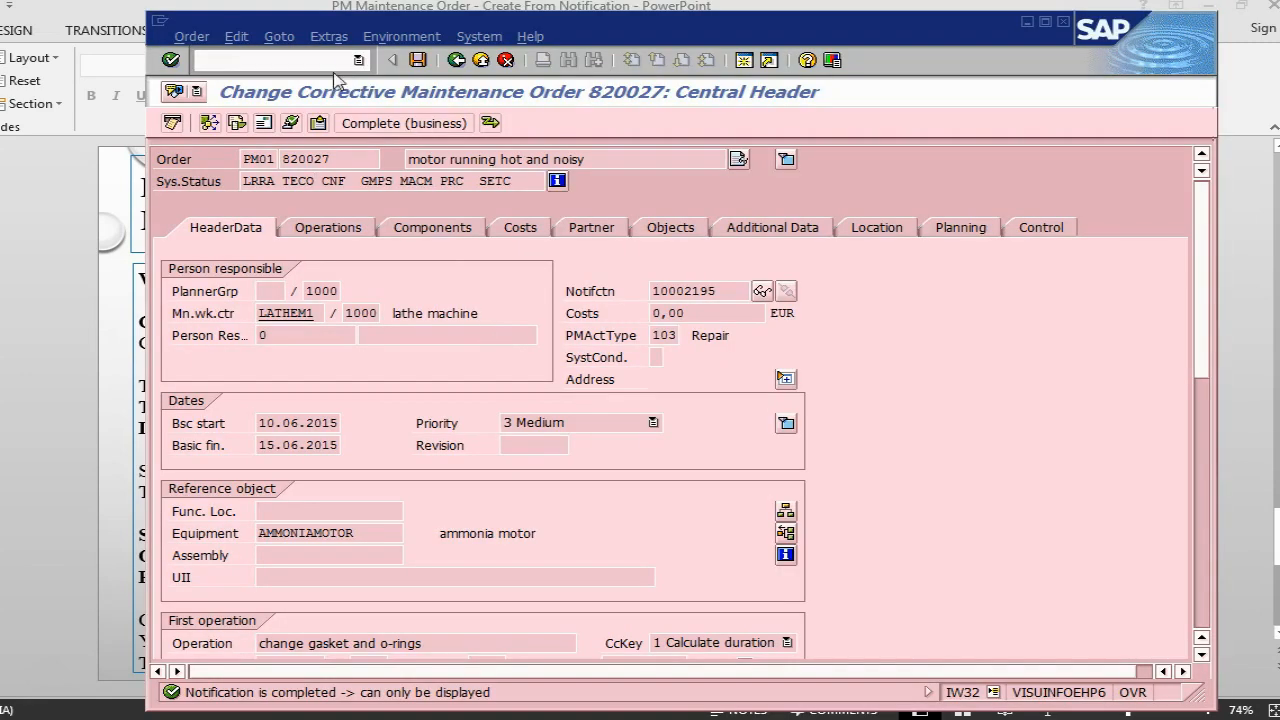
pyautogui.write('/nkks2')
pyautogui.press('Return')
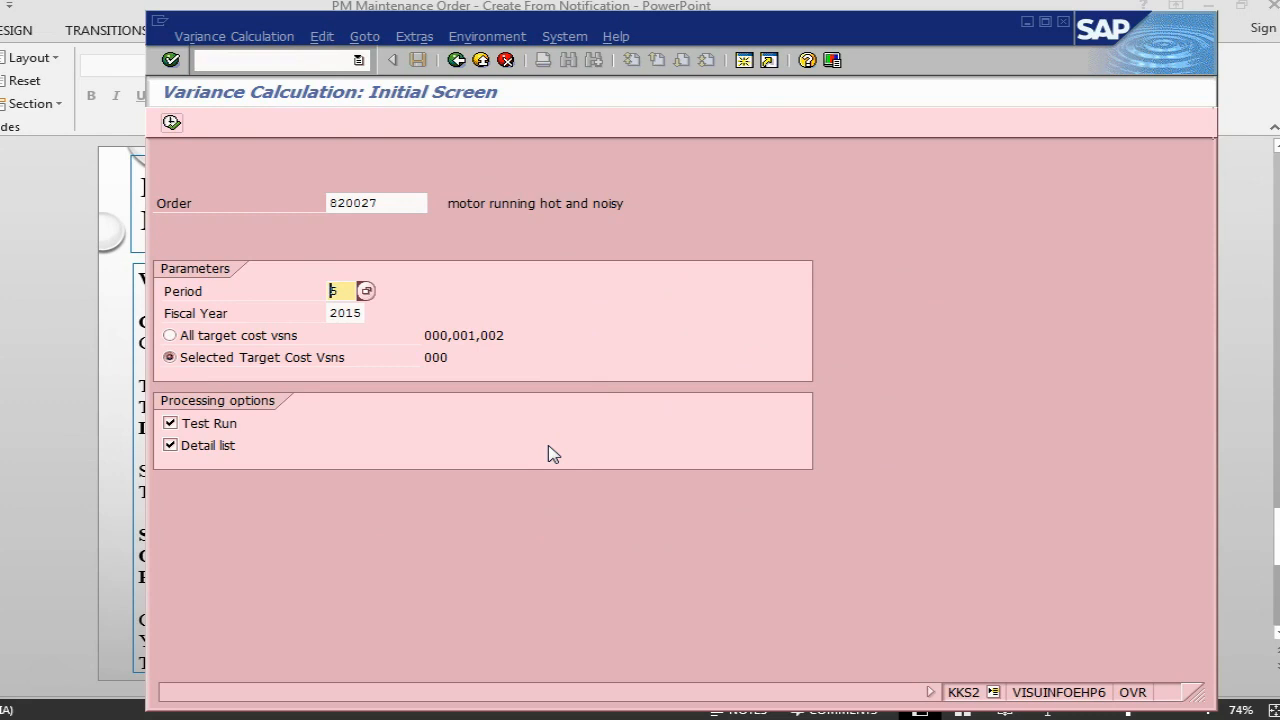
pyautogui.click(225, 446)
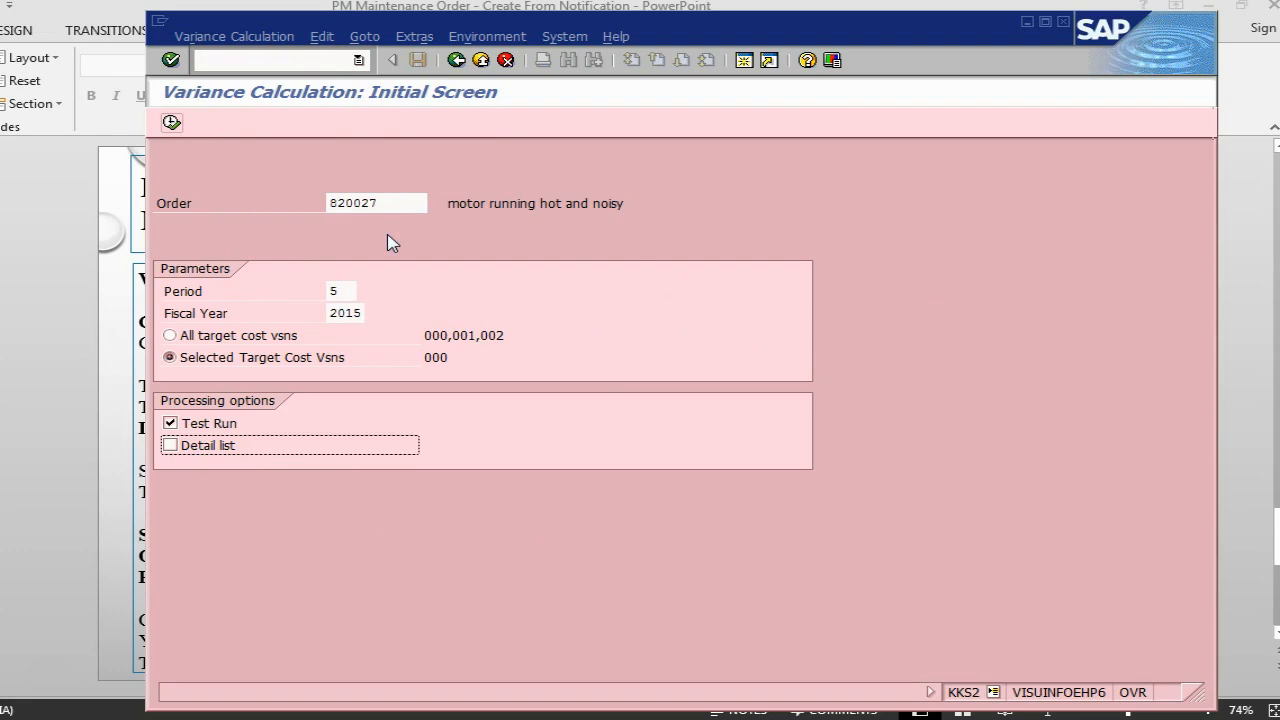
pyautogui.click(172, 123)
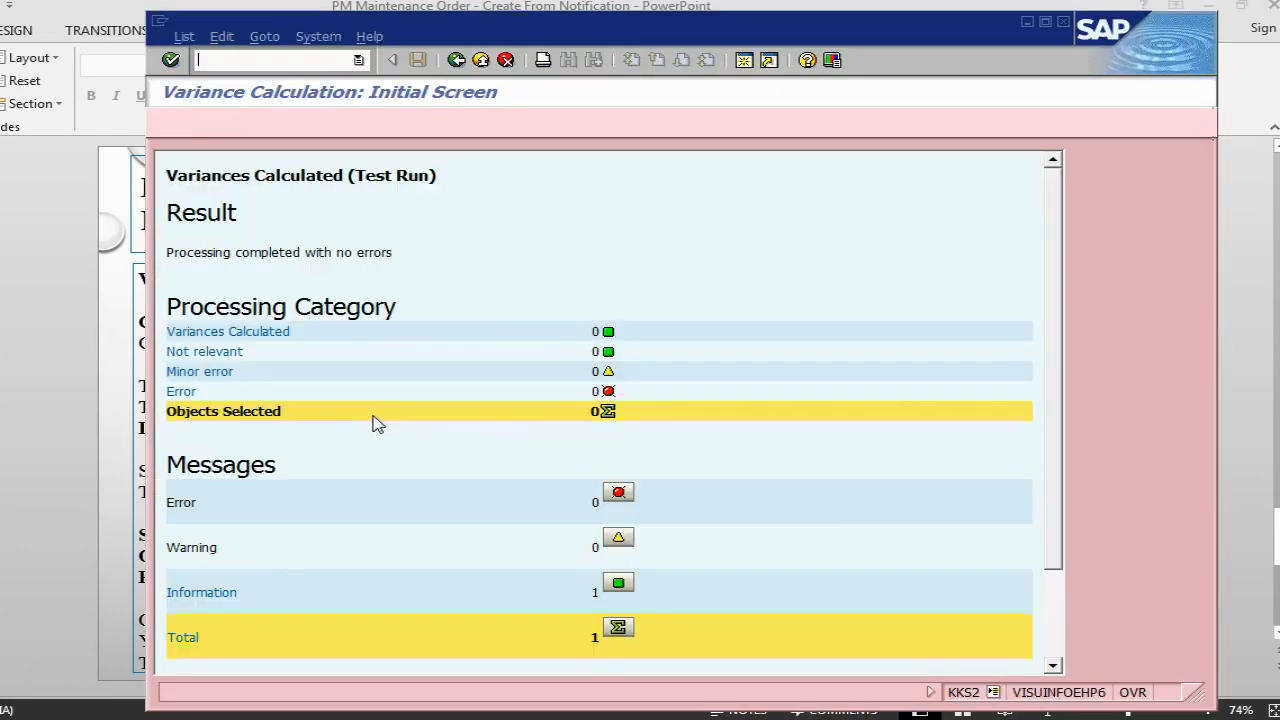
pyautogui.moveTo(168, 254); pyautogui.dragTo(392, 253)
pyautogui.click(1052, 641)
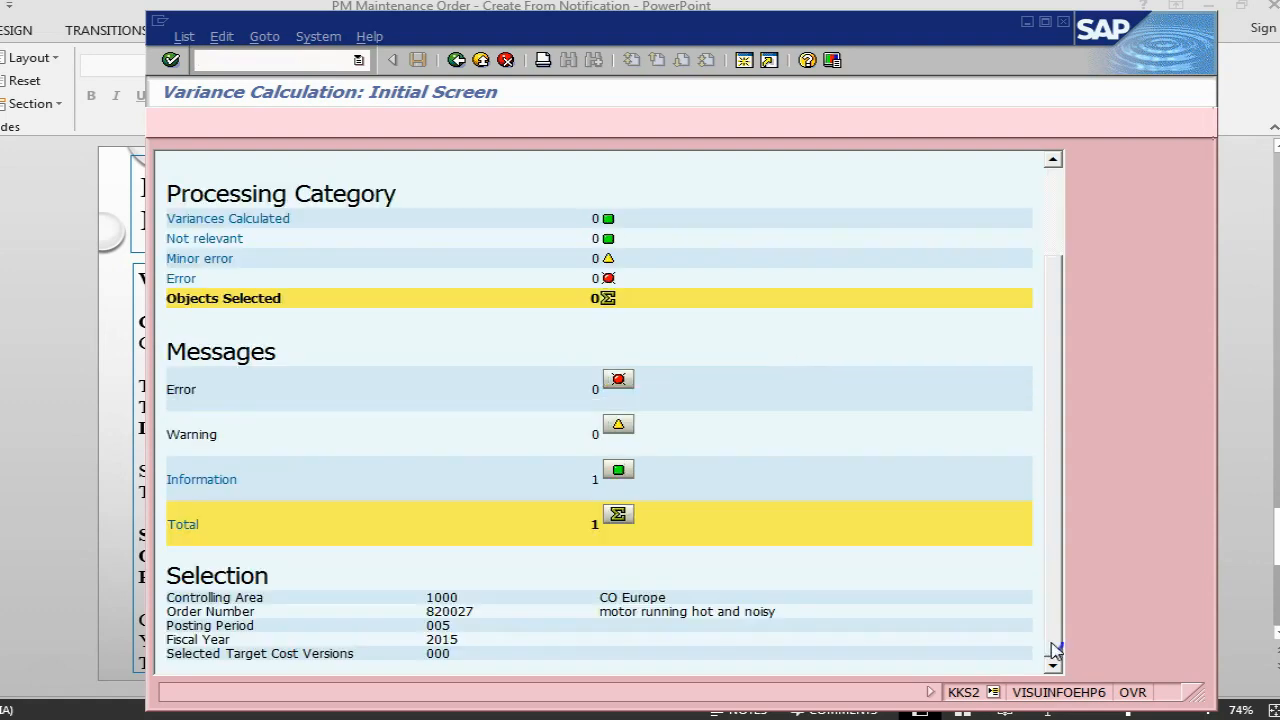
# - Return to the variance parameters and execute the actual calculation with Test Run off and Detail list on
pyautogui.click(456, 60)
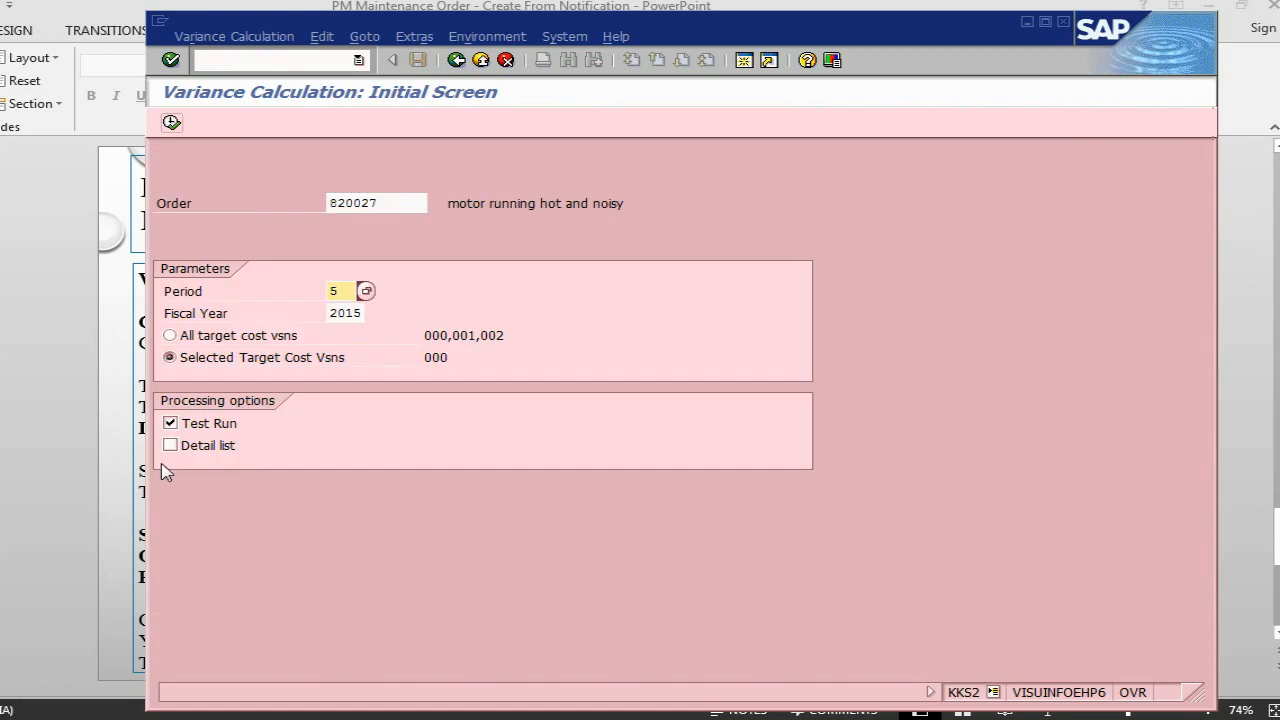
pyautogui.click(170, 423)
pyautogui.click(171, 445)
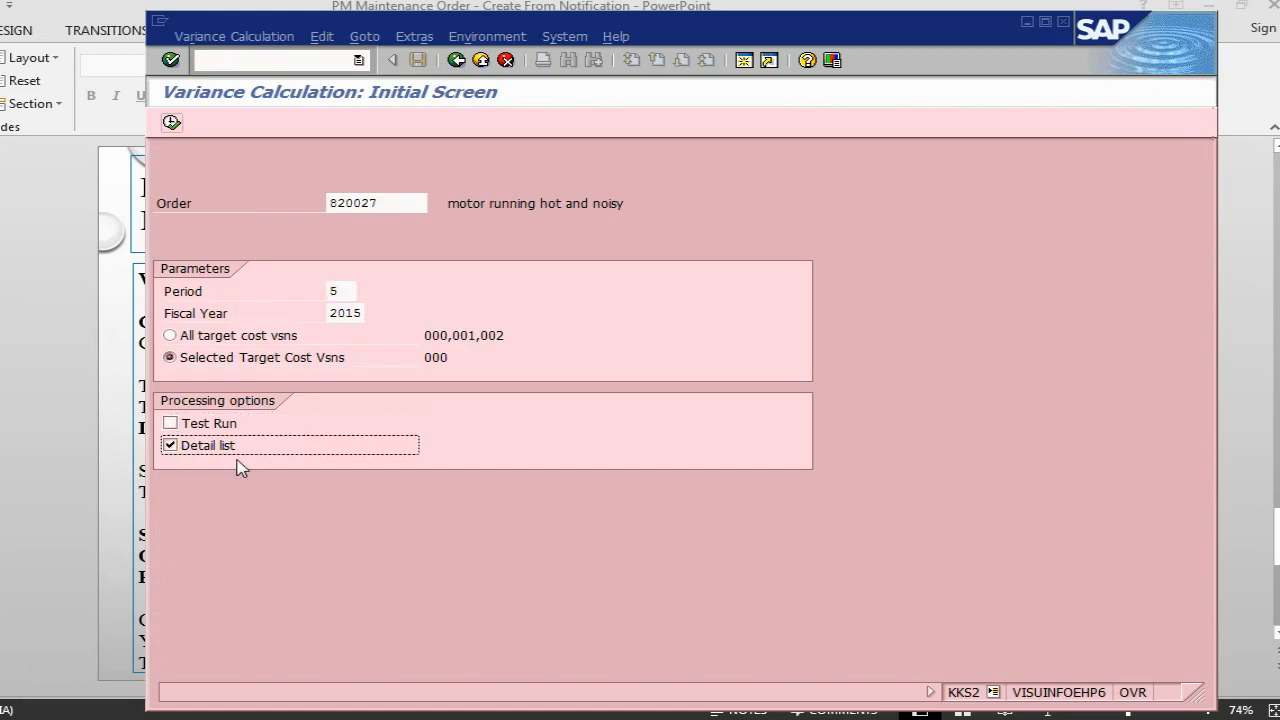
pyautogui.click(171, 122)
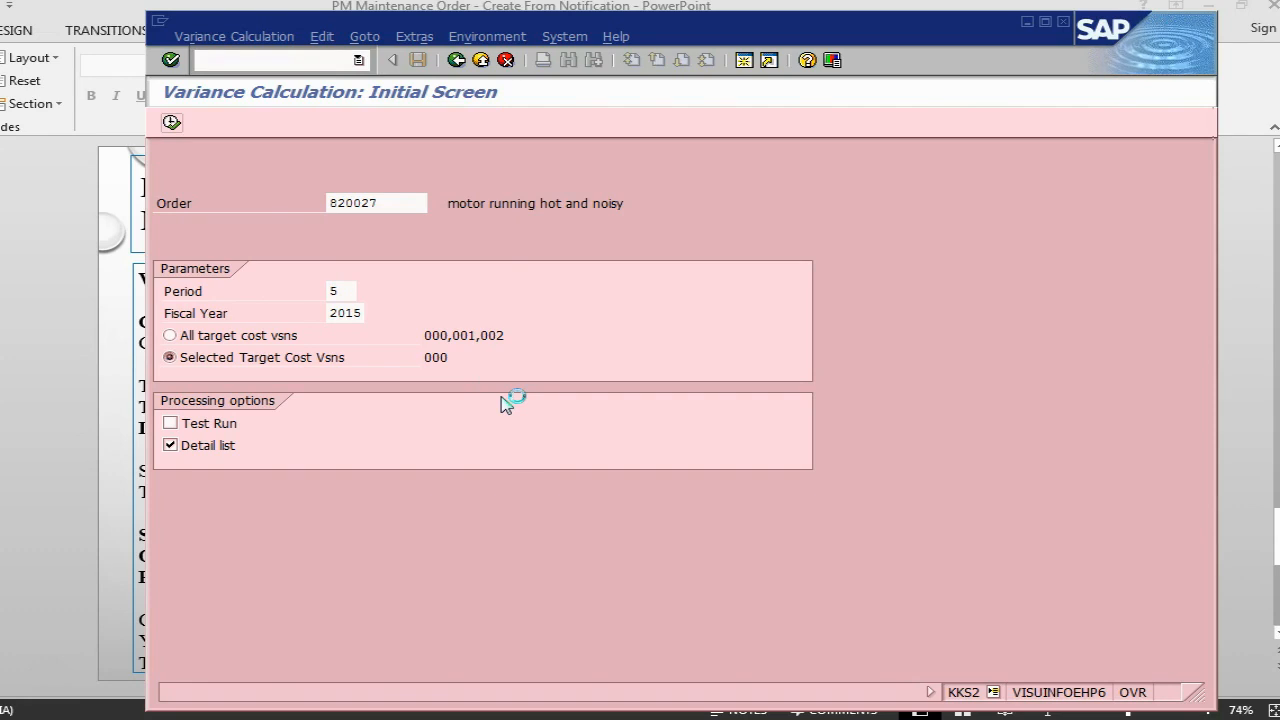
pyautogui.hotkey('alt', 'Tab')
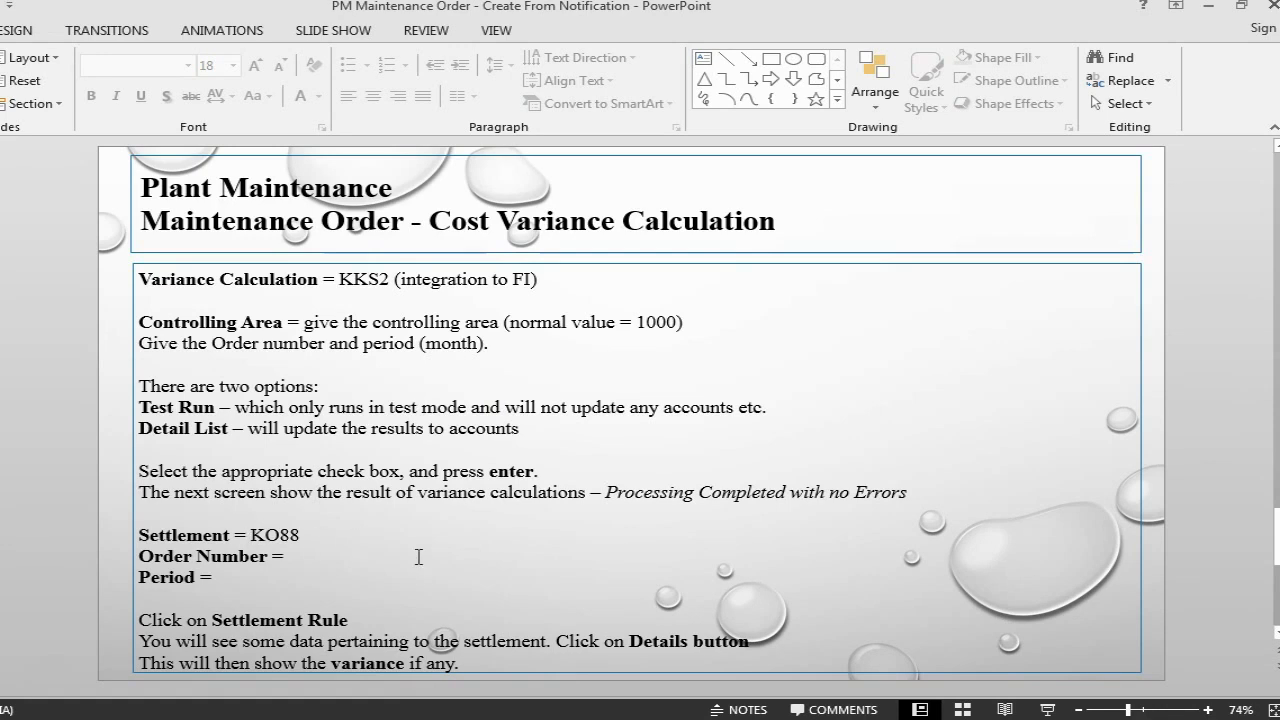
pyautogui.hotkey('alt', 'Tab')
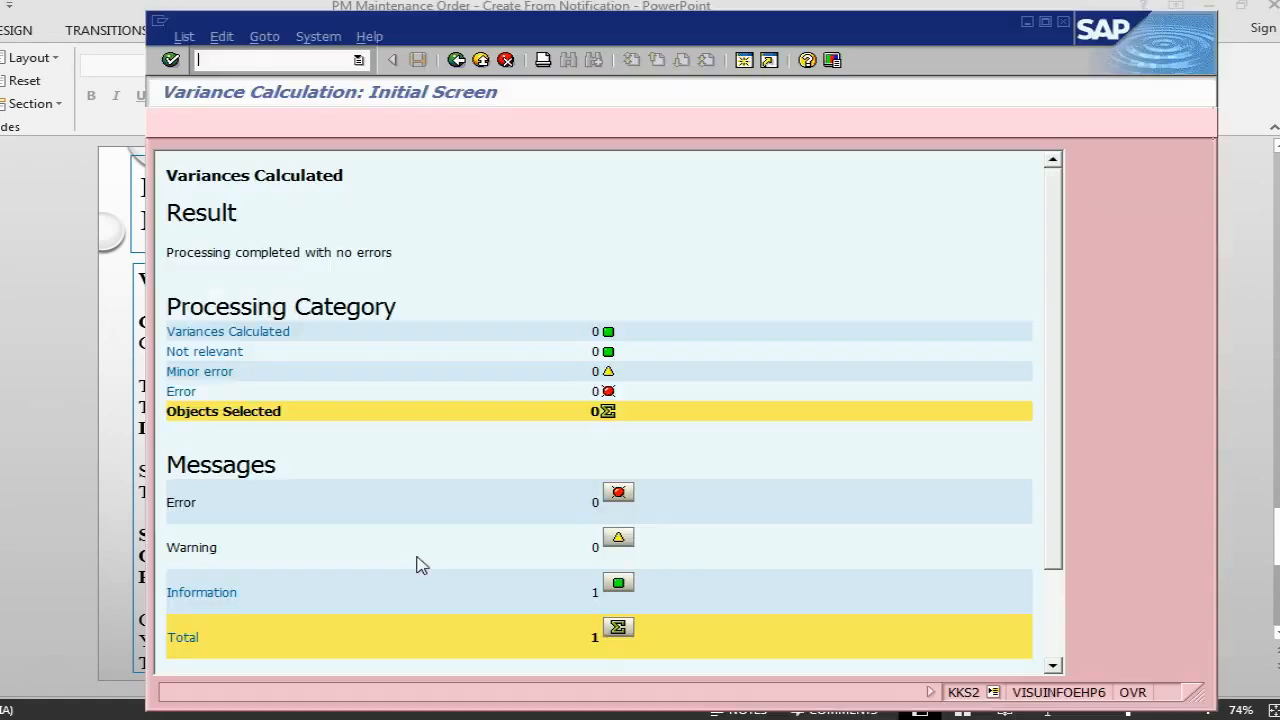
# - Execute the order's actual settlement in KO88 for period 5 of 2015, with Test Run off and Check trans. data on
pyautogui.click(456, 60)
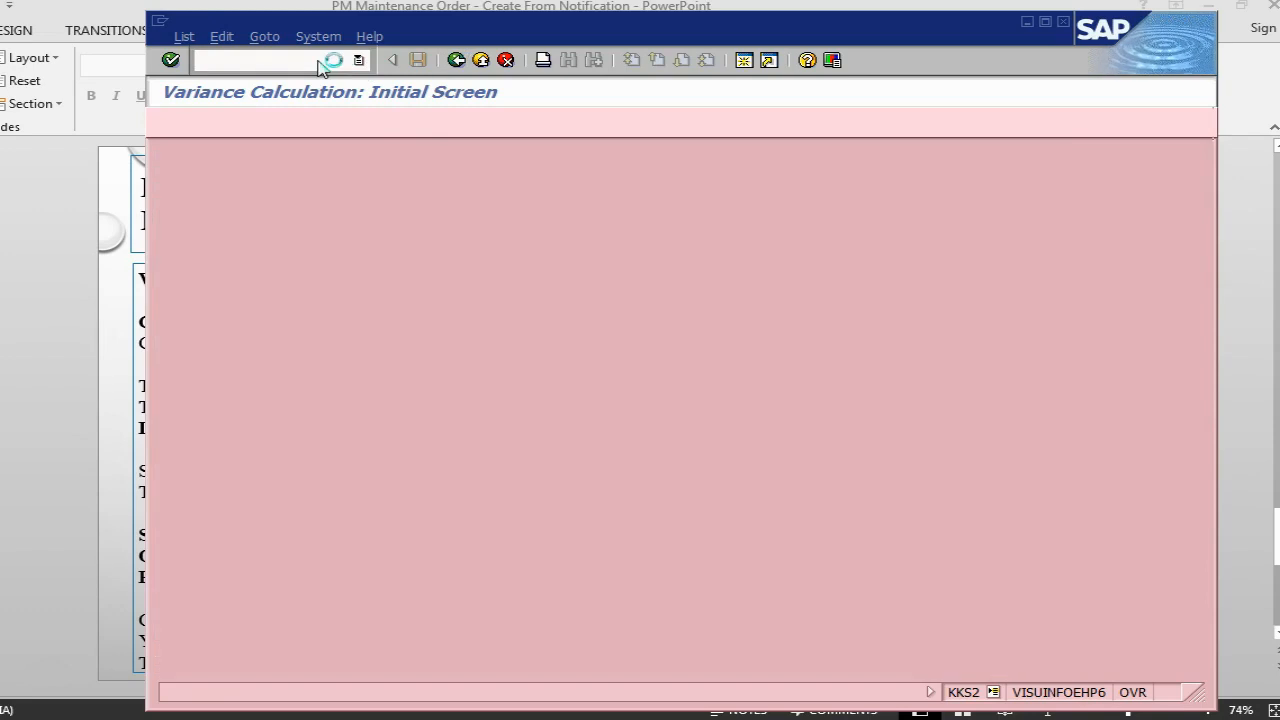
pyautogui.click(318, 60)
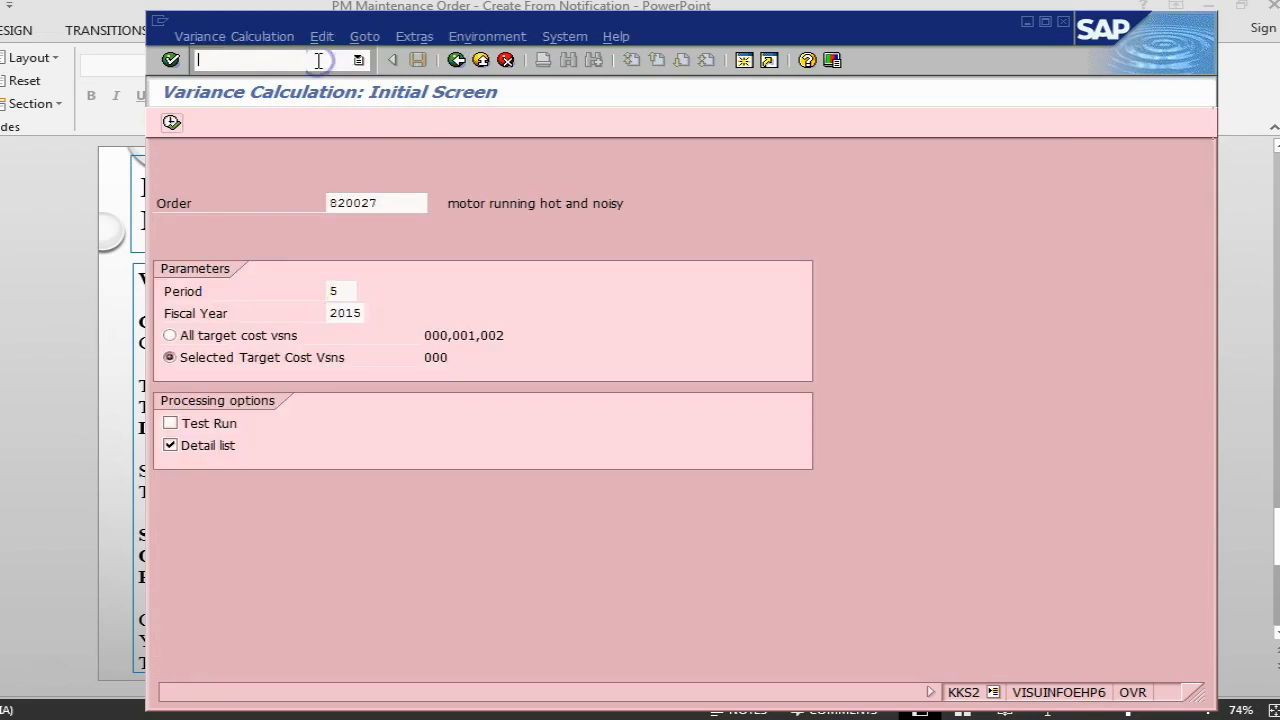
pyautogui.write('/nko88')
pyautogui.press('Return')
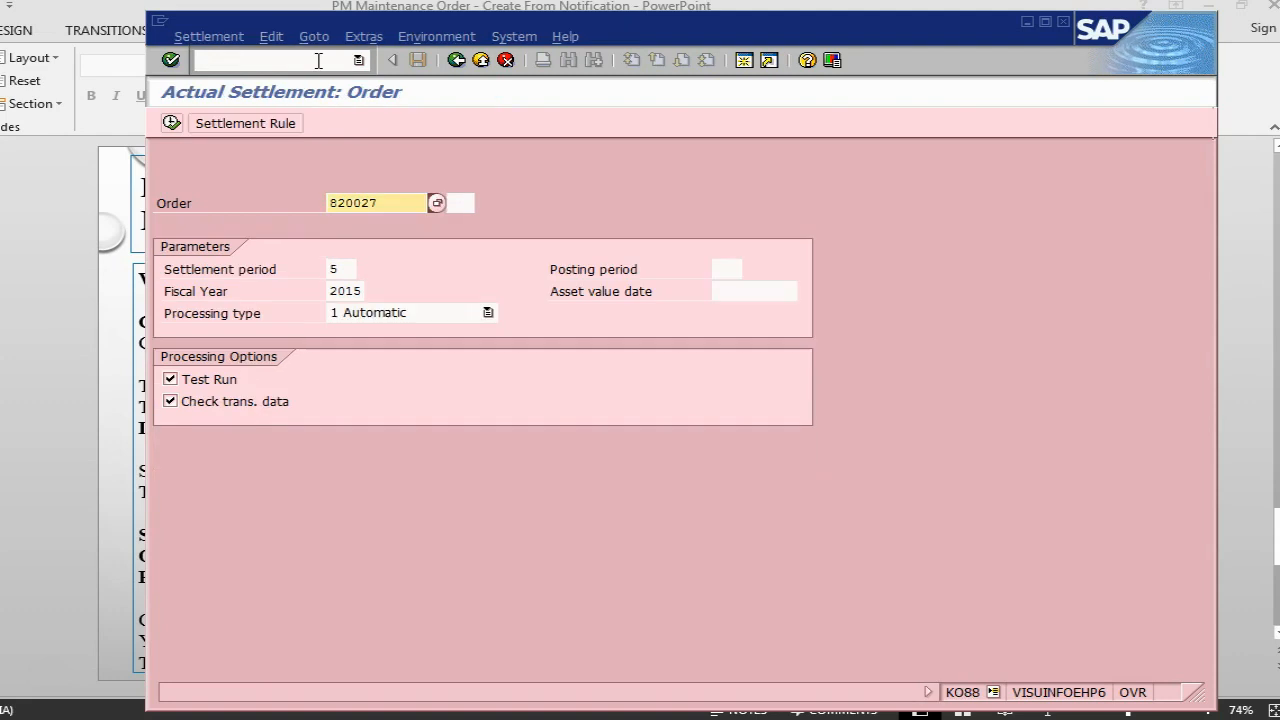
pyautogui.click(187, 403)
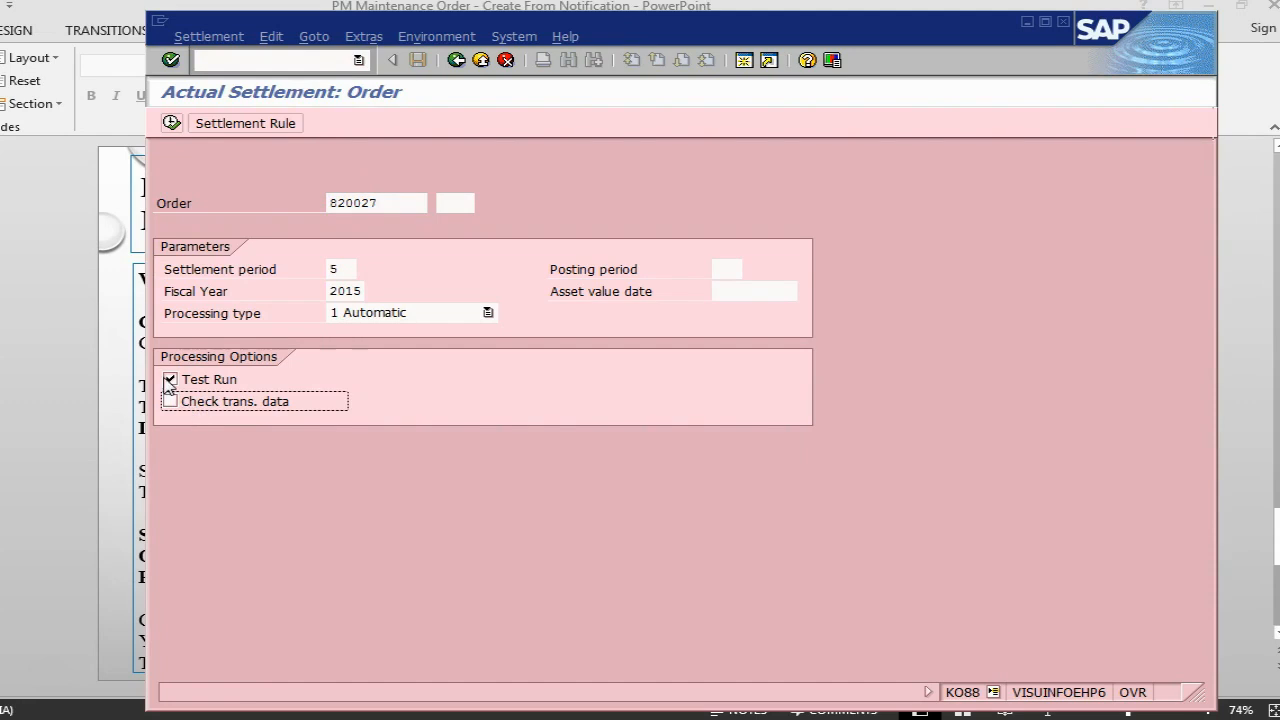
pyautogui.click(172, 384)
pyautogui.click(171, 402)
pyautogui.click(171, 122)
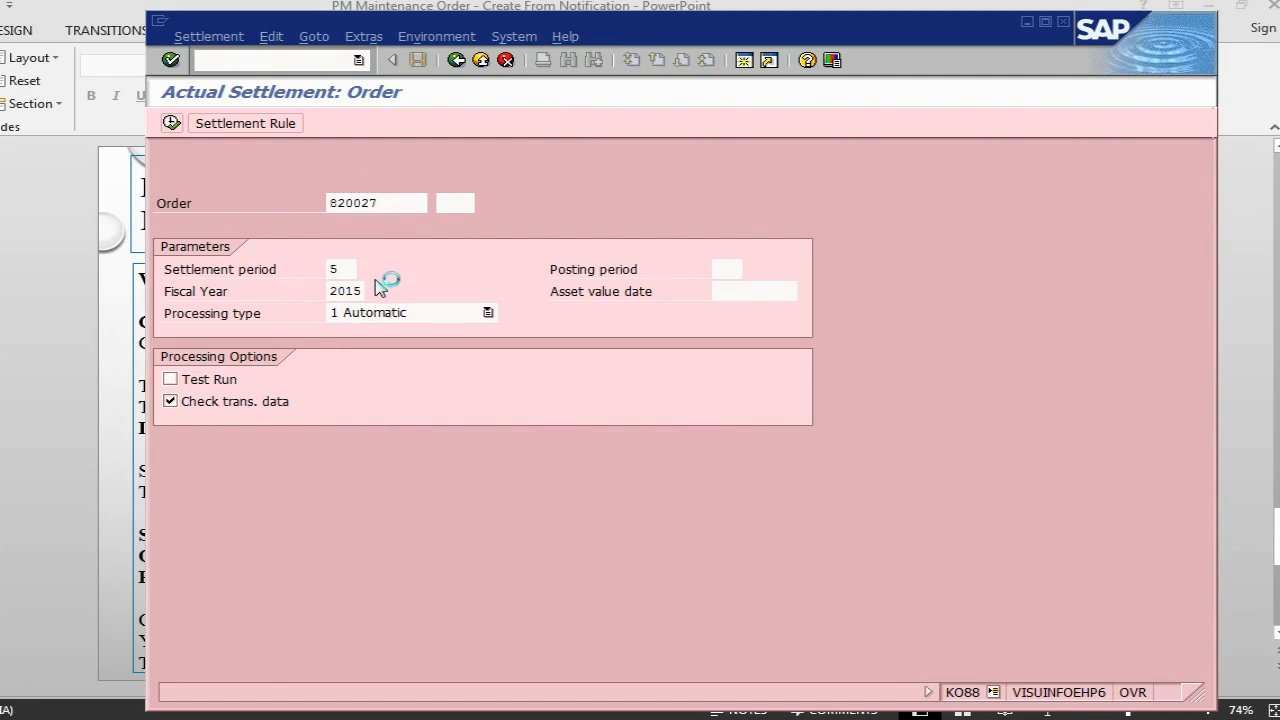
# - Consult the "Maintenance Order – Complete Business" slide in PowerPoint and return to the settlement in SAP
pyautogui.hotkey('alt', 'Tab')
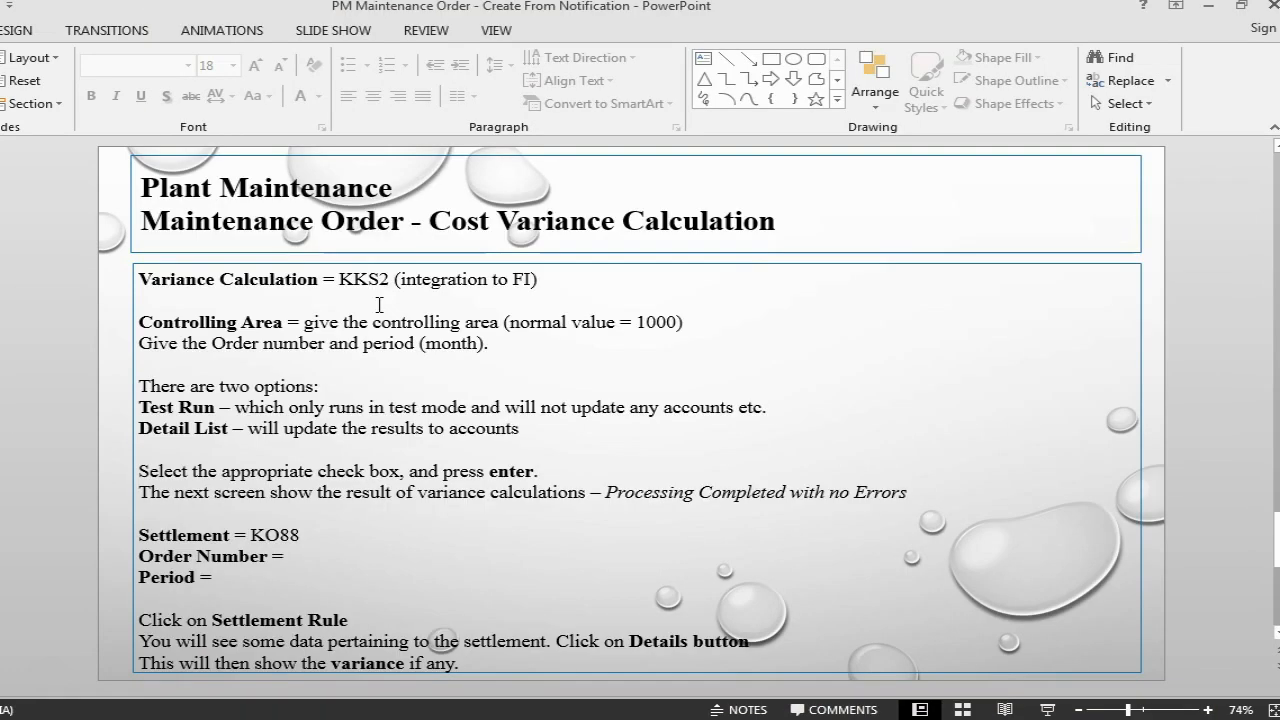
pyautogui.scroll(-1, 379, 305)
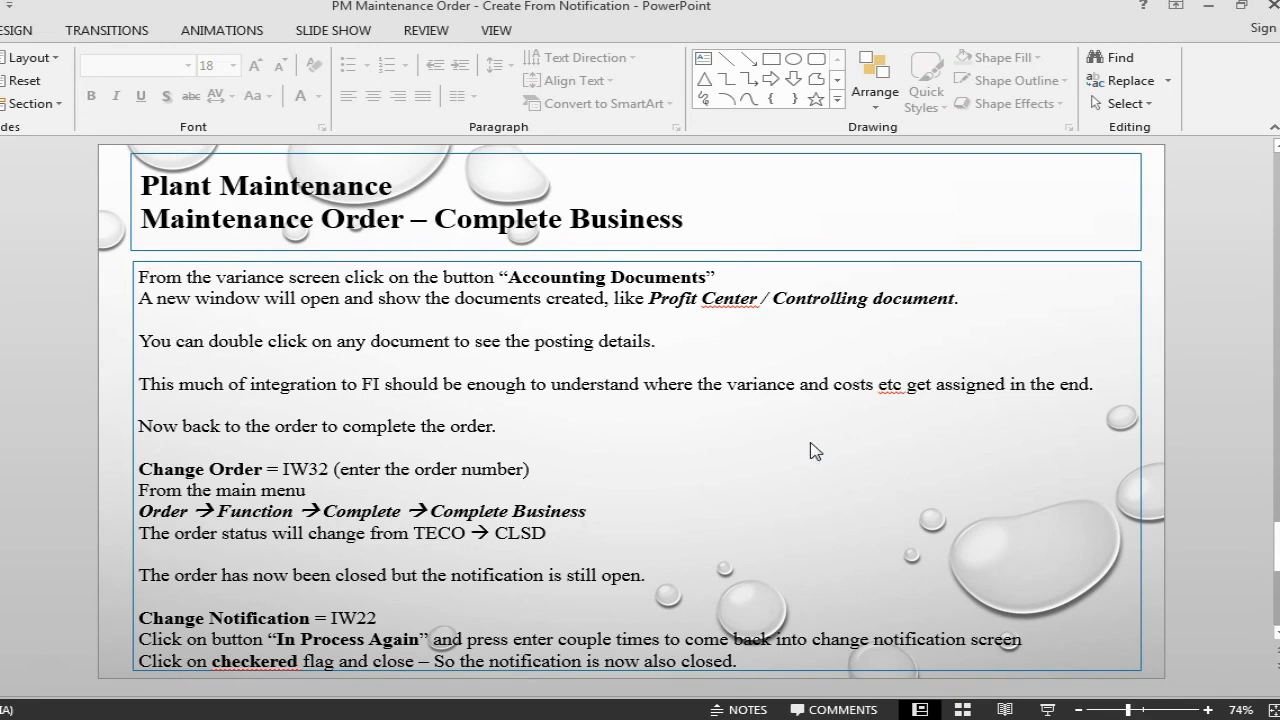
pyautogui.hotkey('alt', 'Tab')
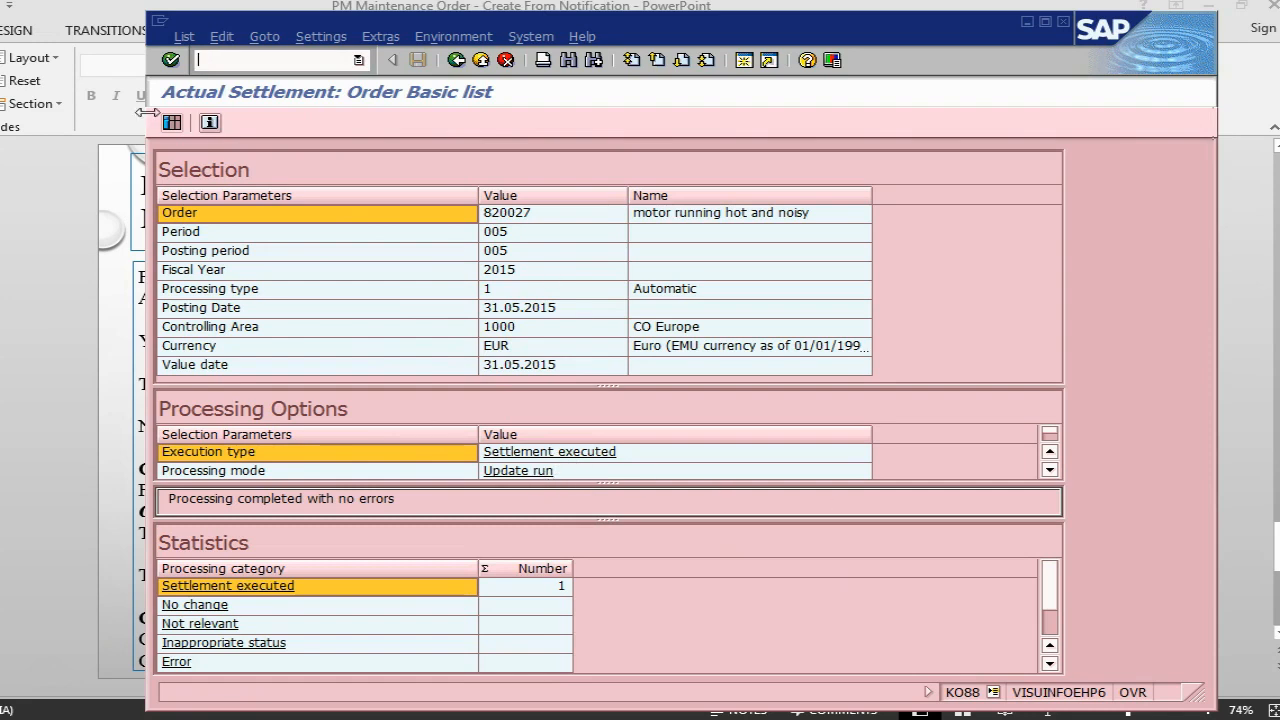
# - Display the settlement's detail list with its accounting documents, and open the Accounting document entry
pyautogui.click(178, 124)
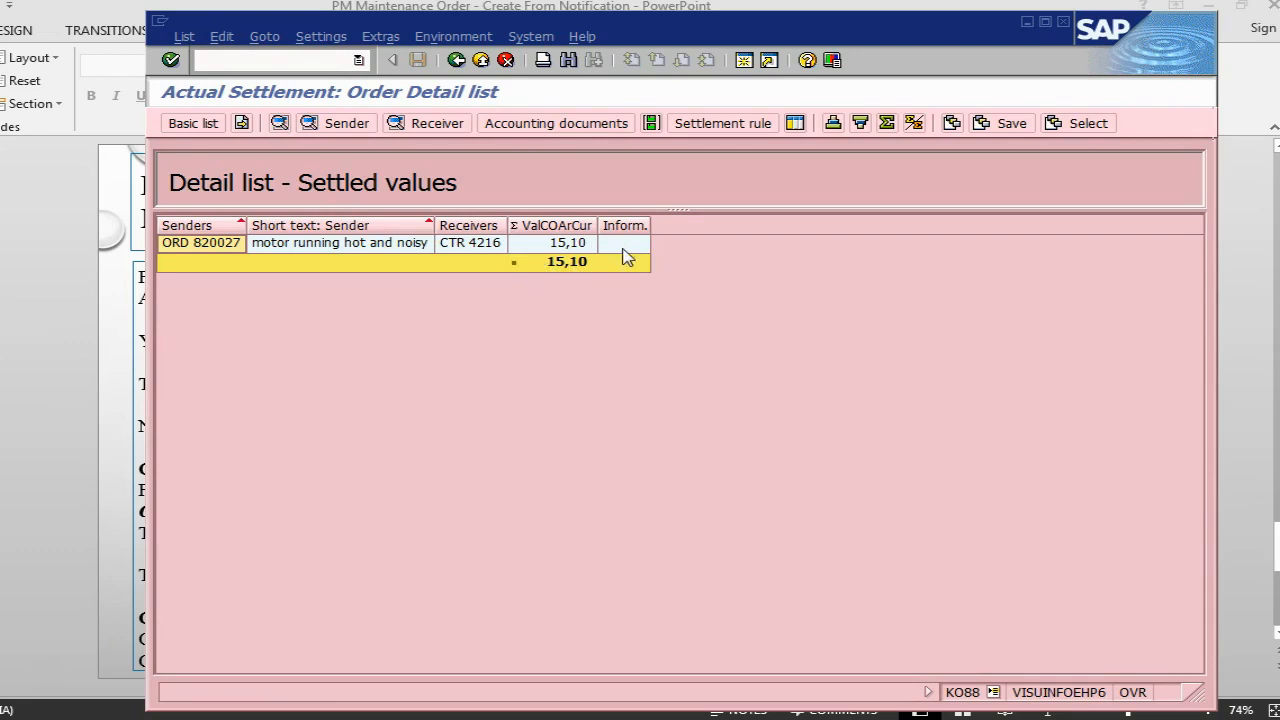
pyautogui.click(563, 125)
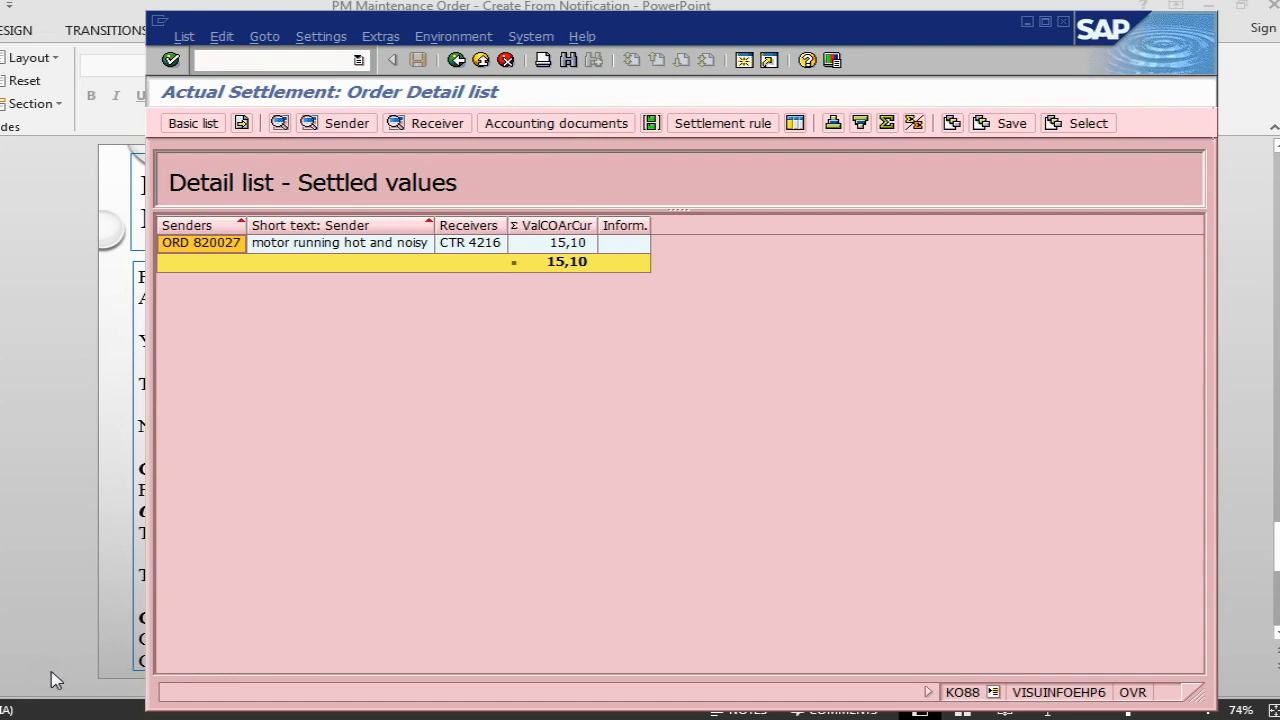
pyautogui.moveTo(430, 167); pyautogui.dragTo(676, 221)
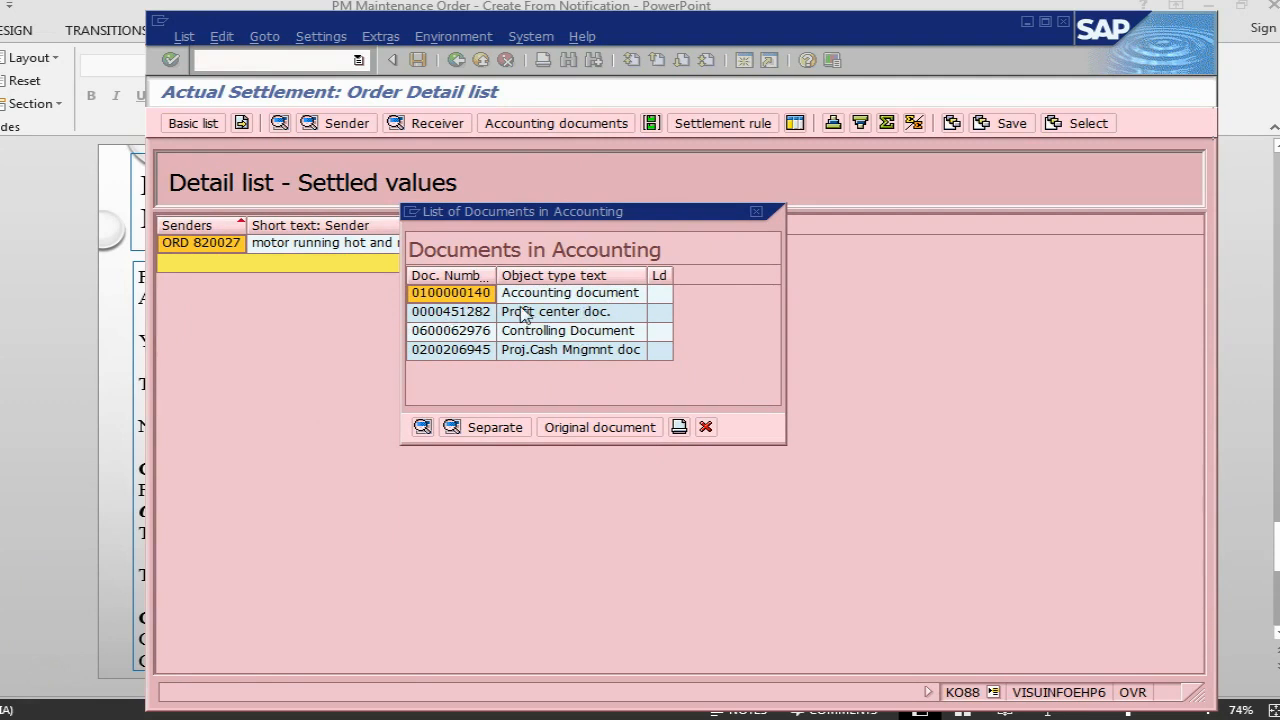
pyautogui.click(449, 296)
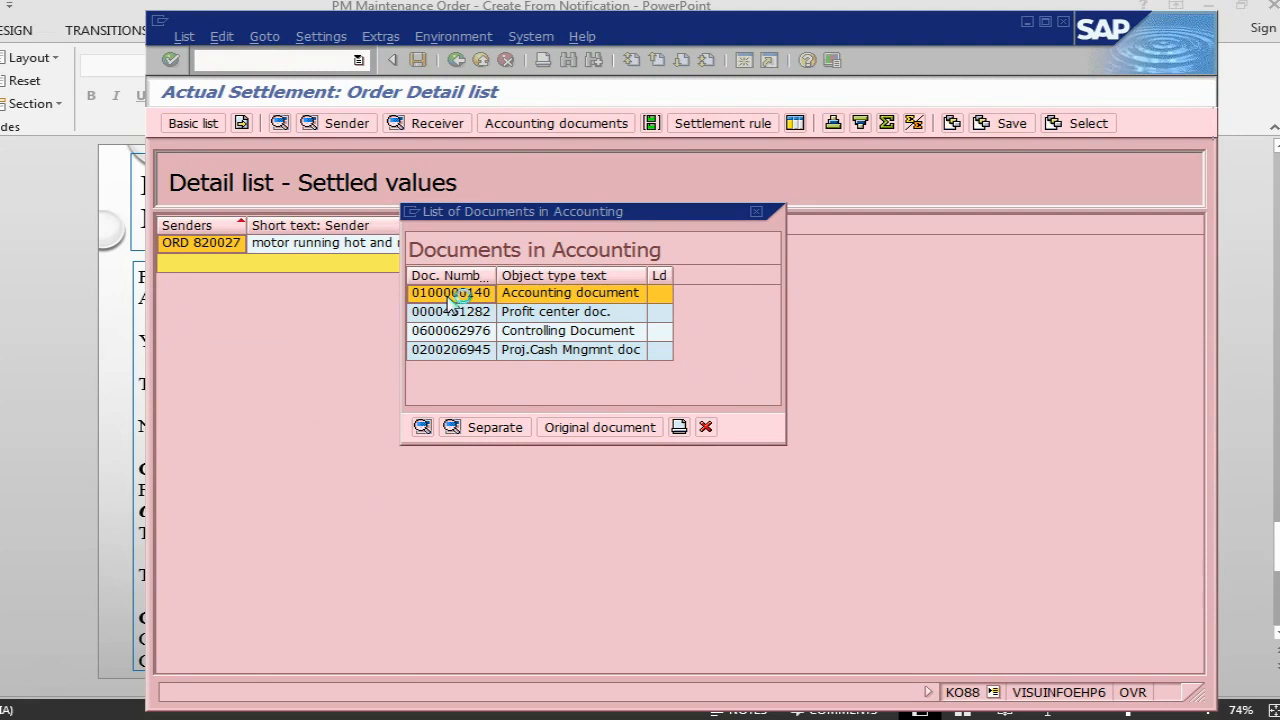
# - Review the accounting document's line items, close the list of accounting documents, and return to the initial settlement screen
pyautogui.doubleClick(449, 296)
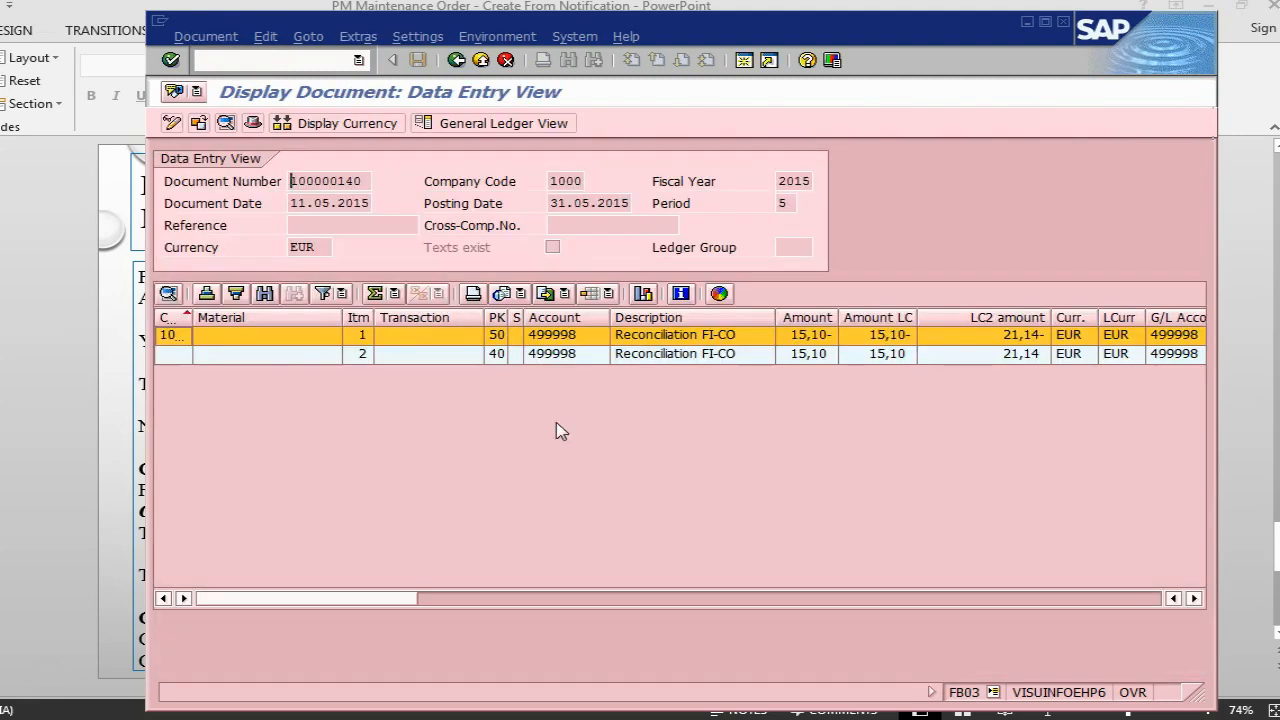
pyautogui.click(456, 61)
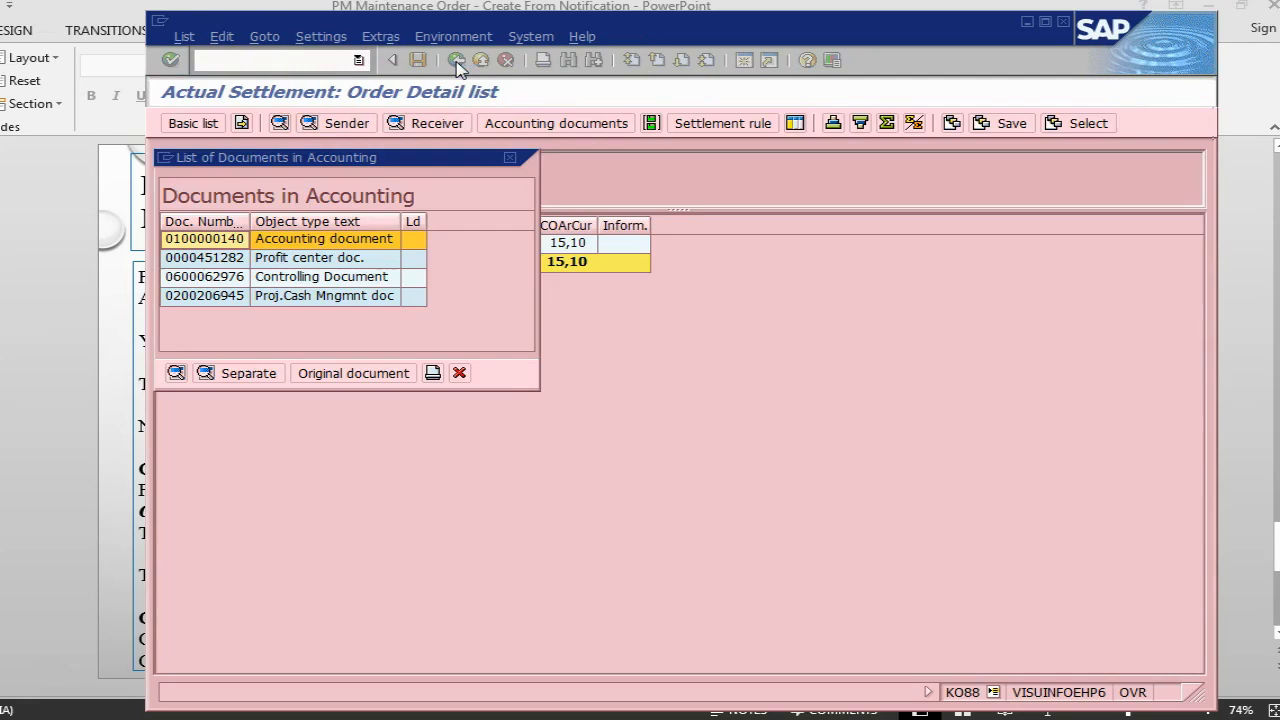
pyautogui.click(509, 160)
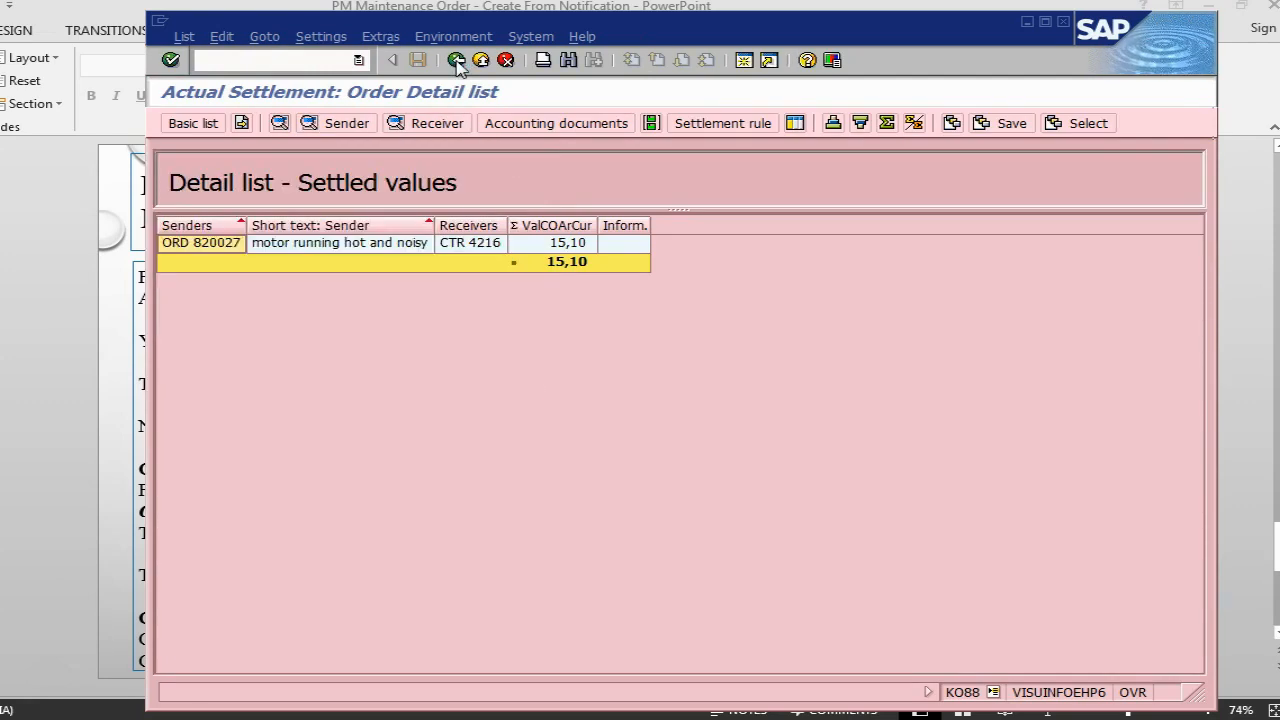
pyautogui.click(456, 61)
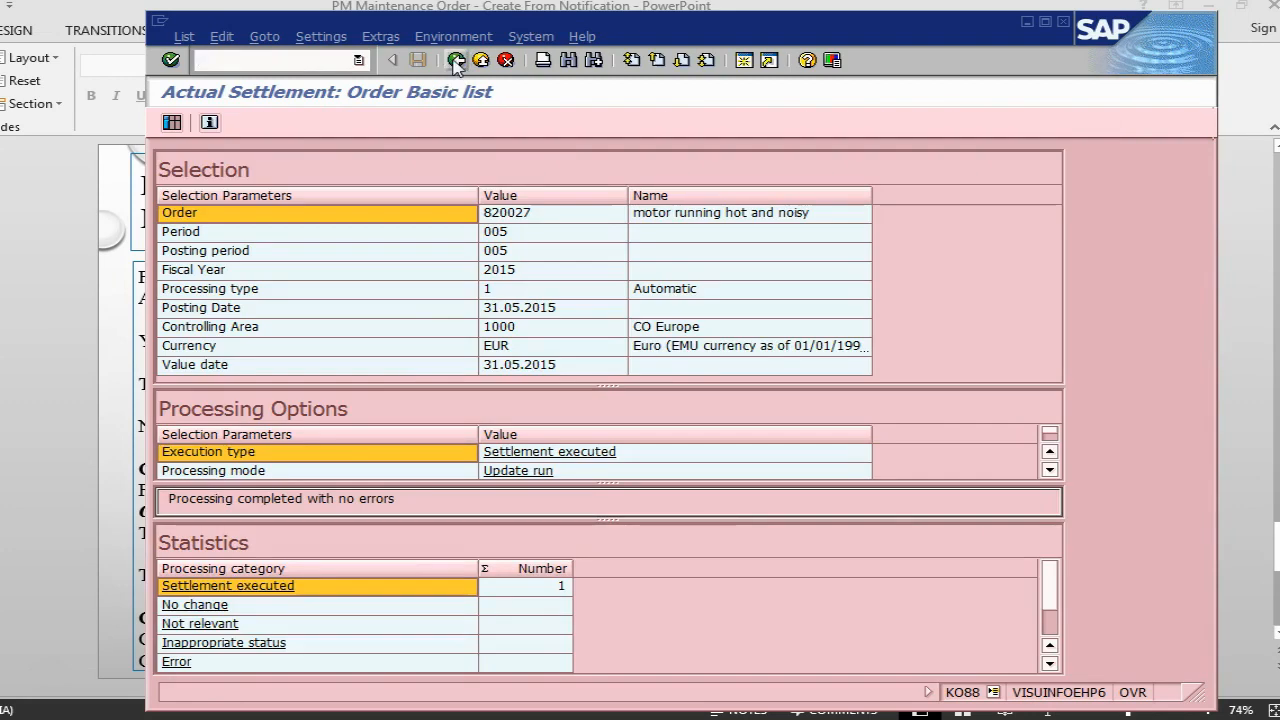
pyautogui.click(456, 61)
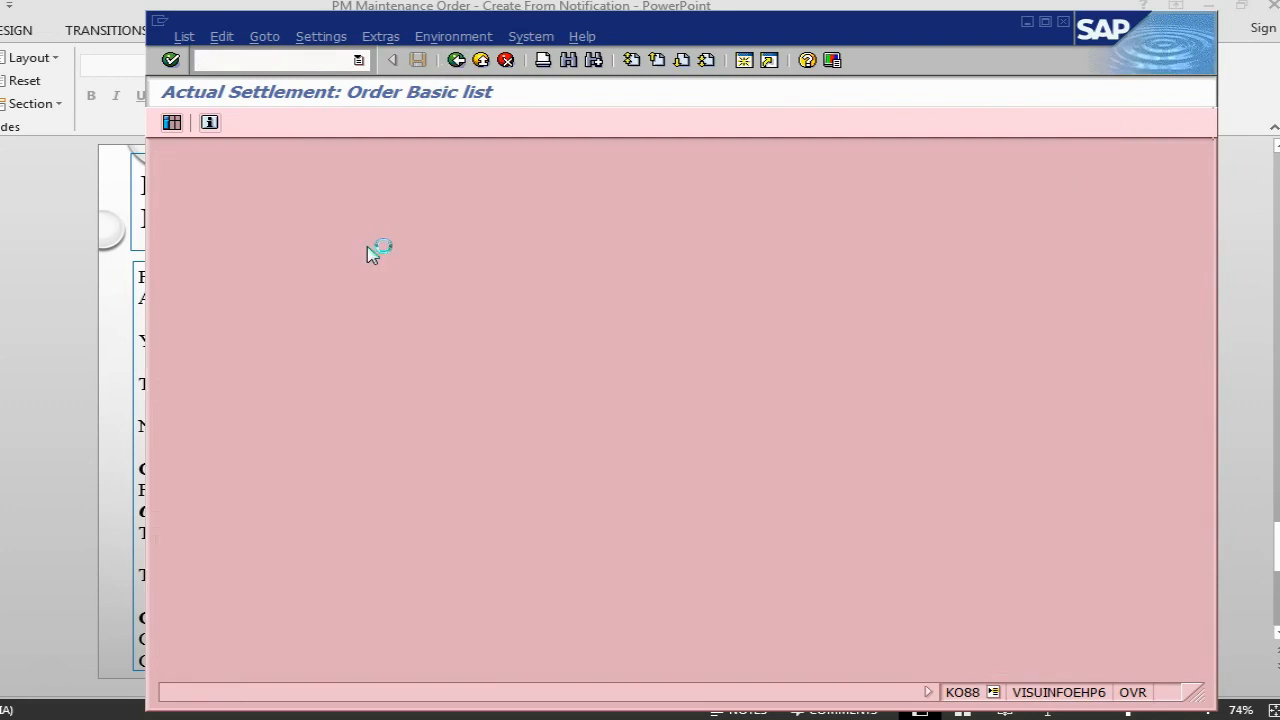
# - Consult the business completion instructions in PowerPoint, return to SAP, and open the maintenance order for change in IW32
pyautogui.hotkey('alt', 'Tab')
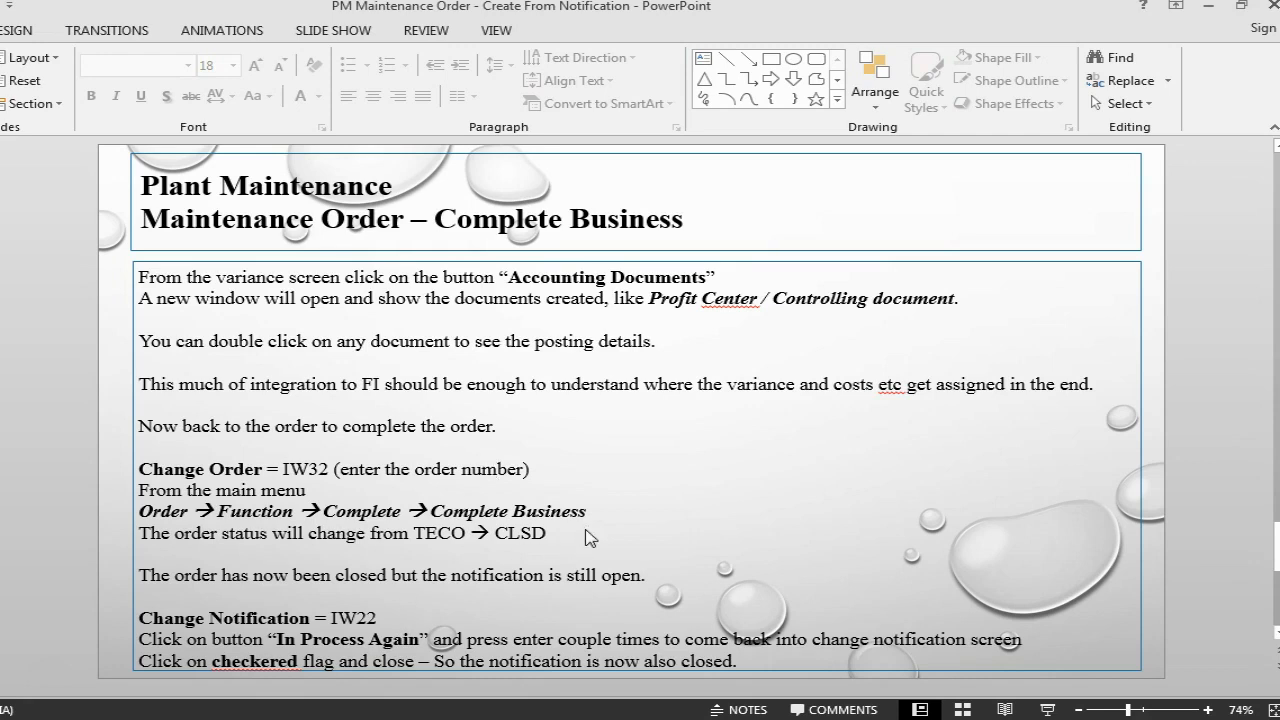
pyautogui.hotkey('alt', 'Tab')
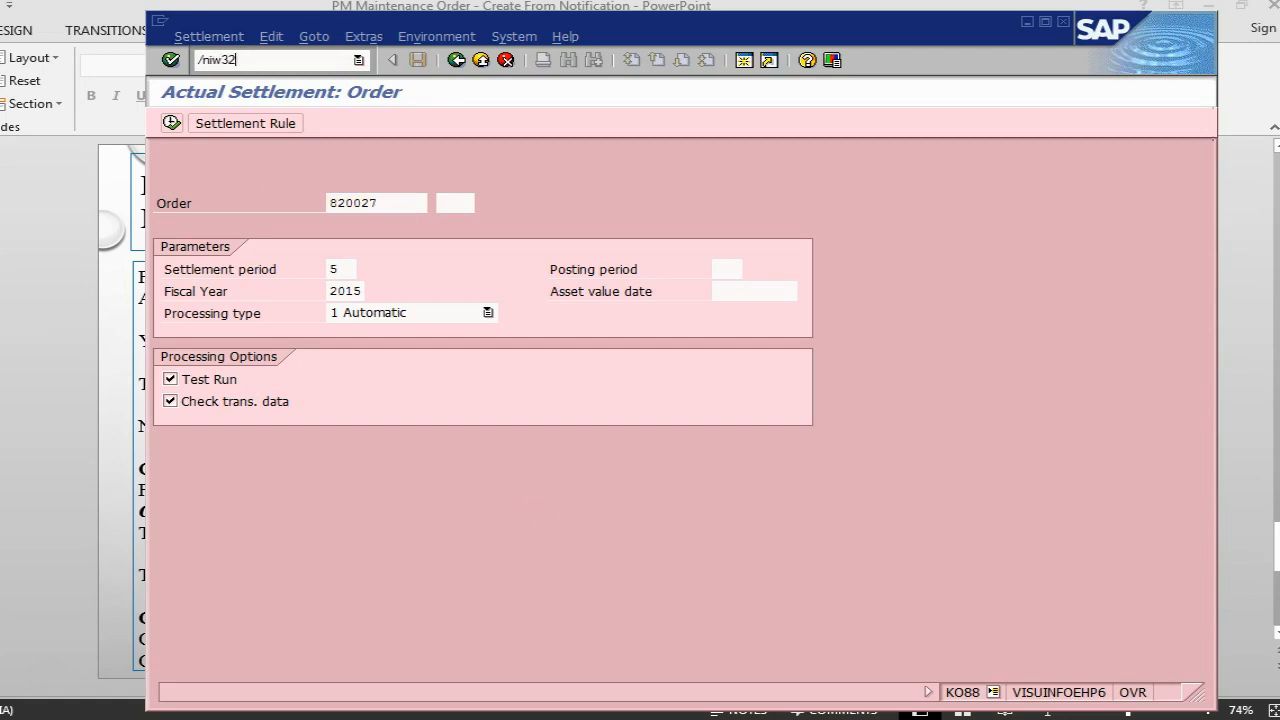
pyautogui.press('Return')
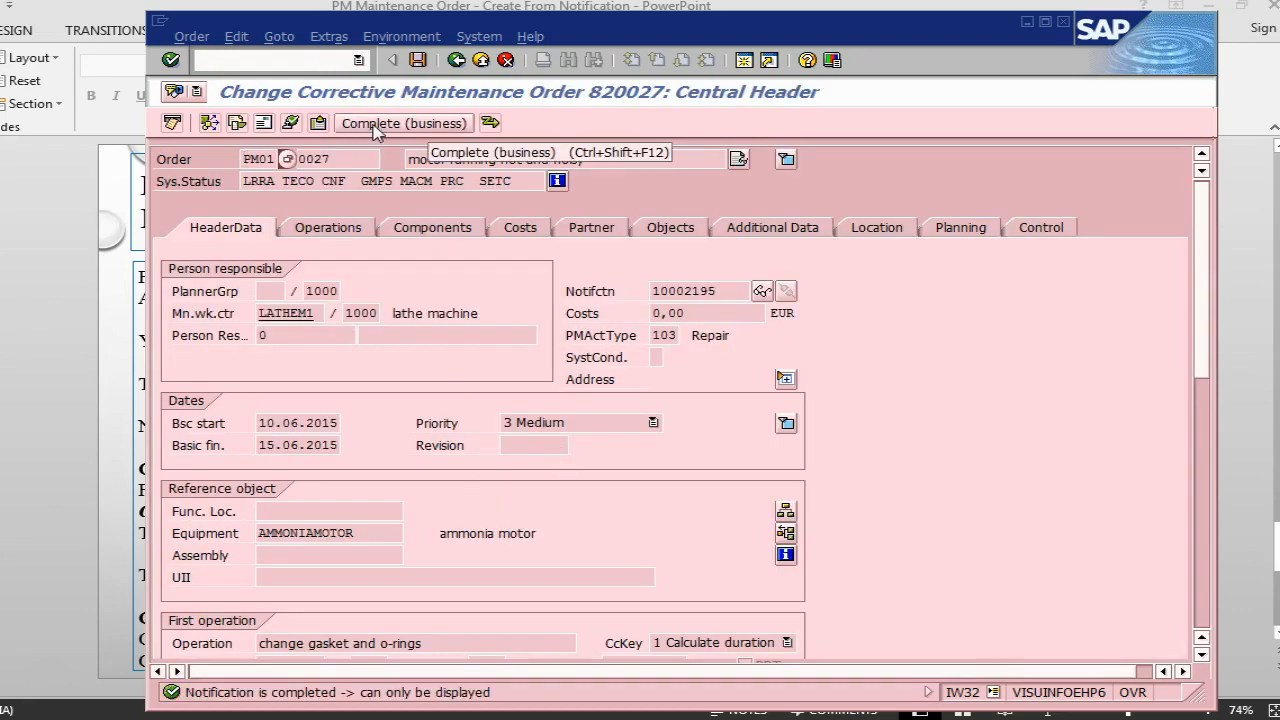
# - Set the maintenance order to Complete (business)
pyautogui.click(191, 36)
pyautogui.moveTo(227, 226)
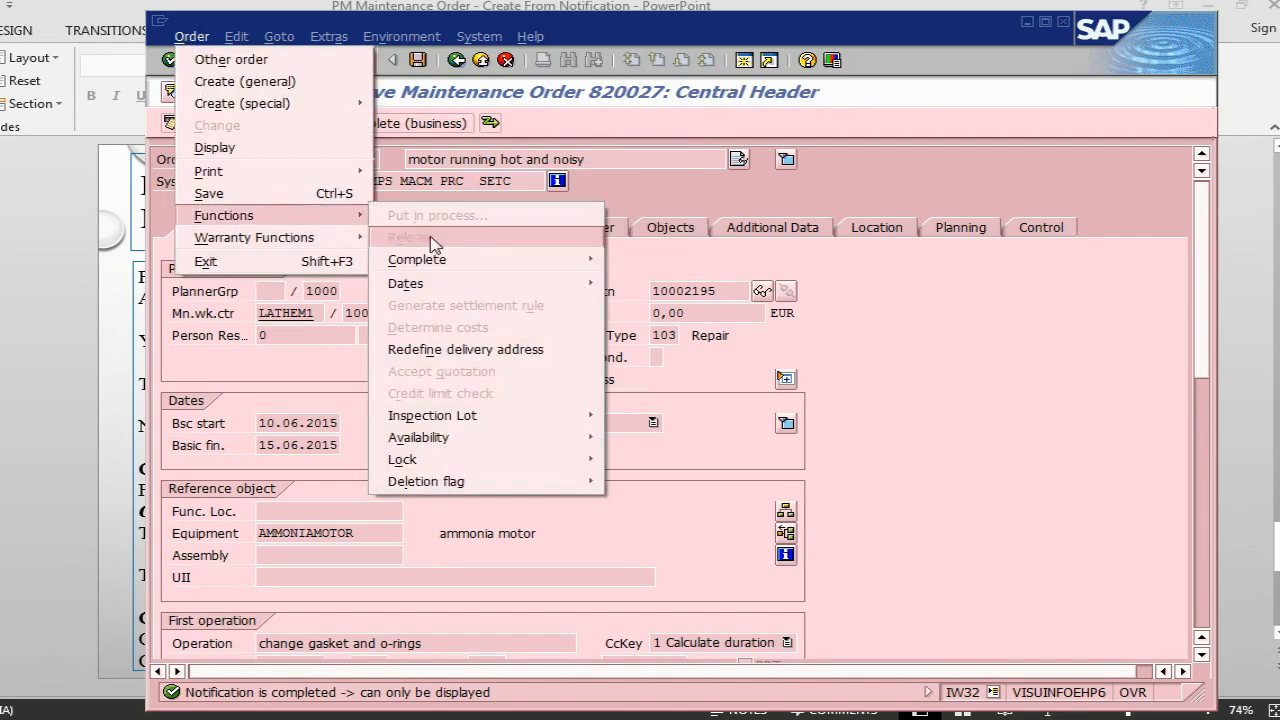
pyautogui.moveTo(455, 271)
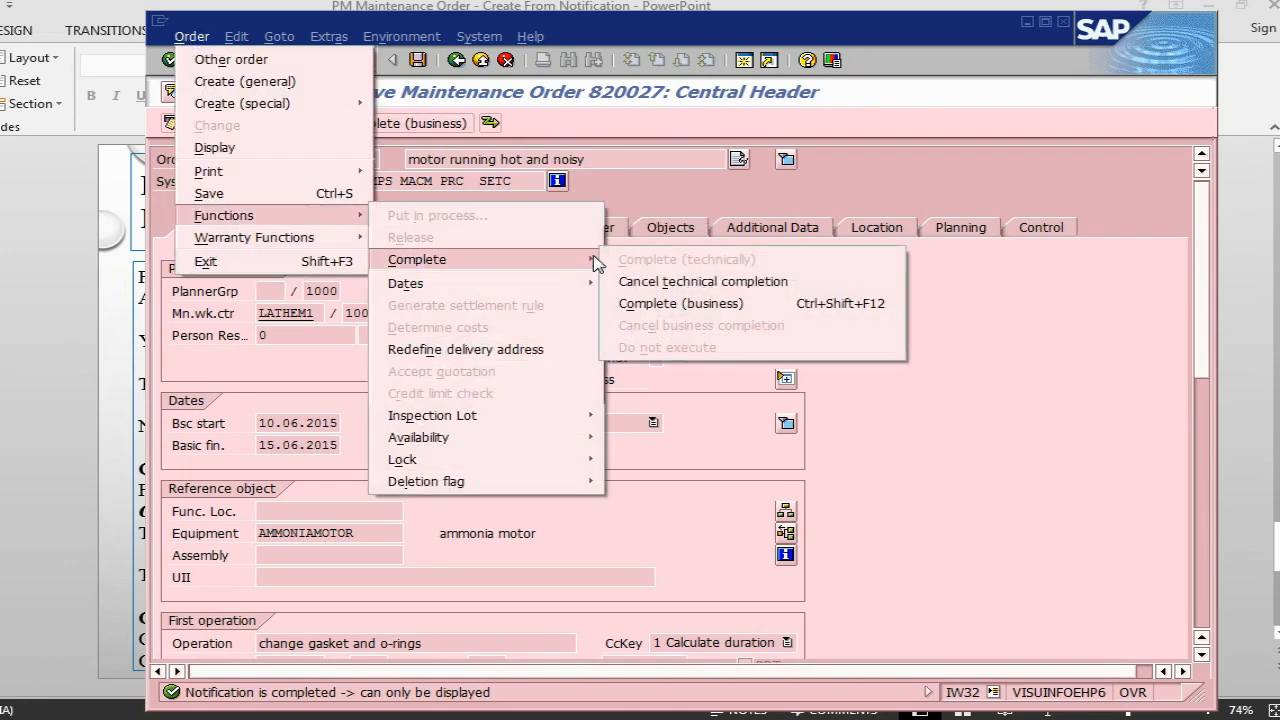
pyautogui.click(680, 303)
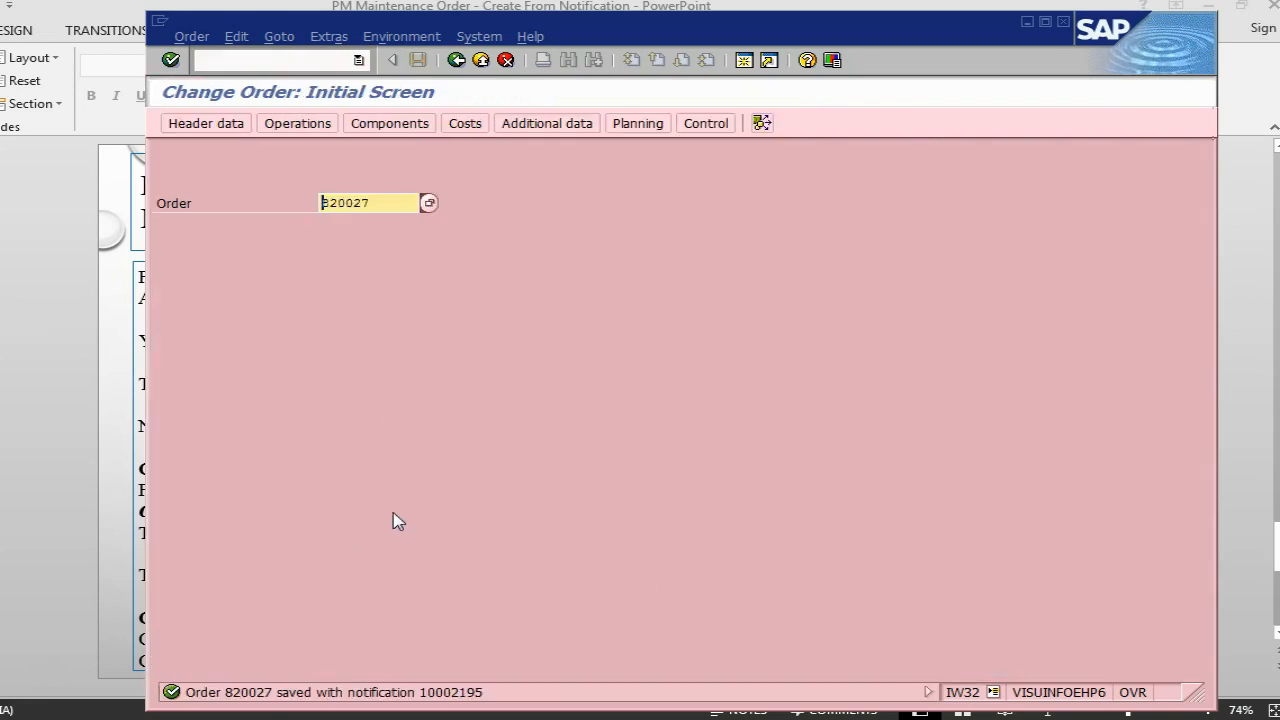
# - Reopen the order, examine its system status and permitted business processes, and return to the order's central header
pyautogui.press('Return')
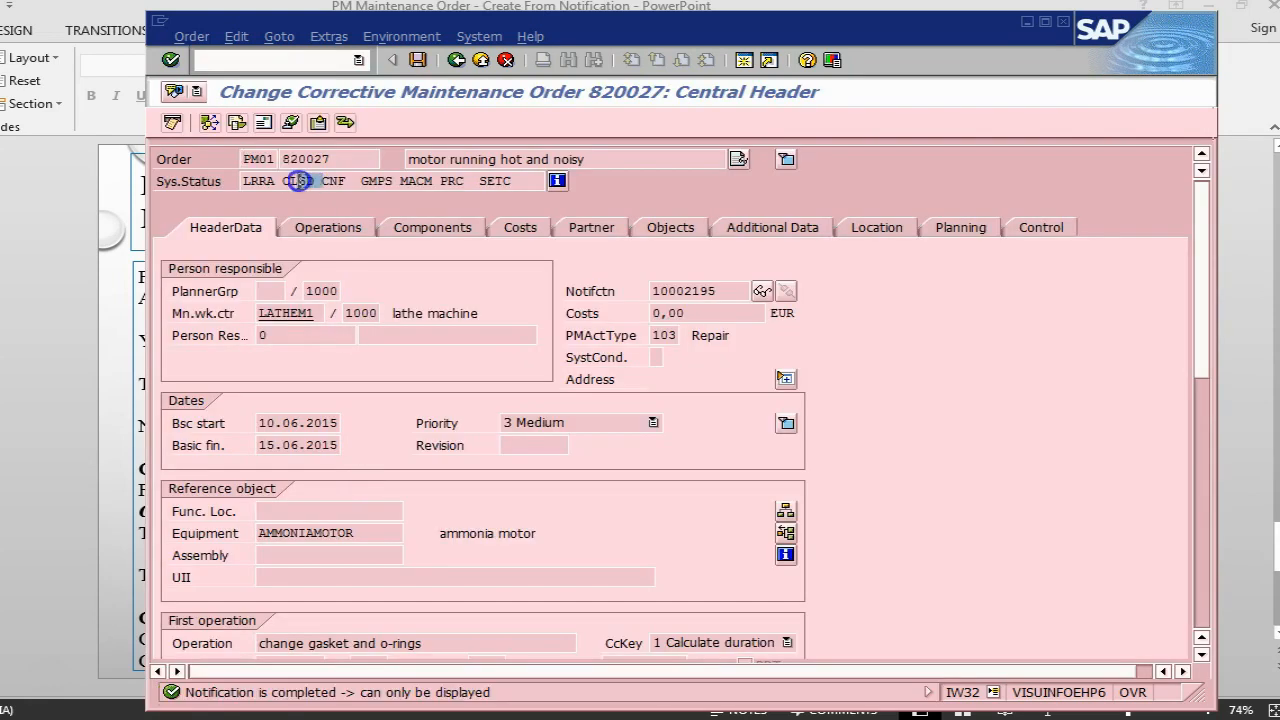
pyautogui.click(557, 181)
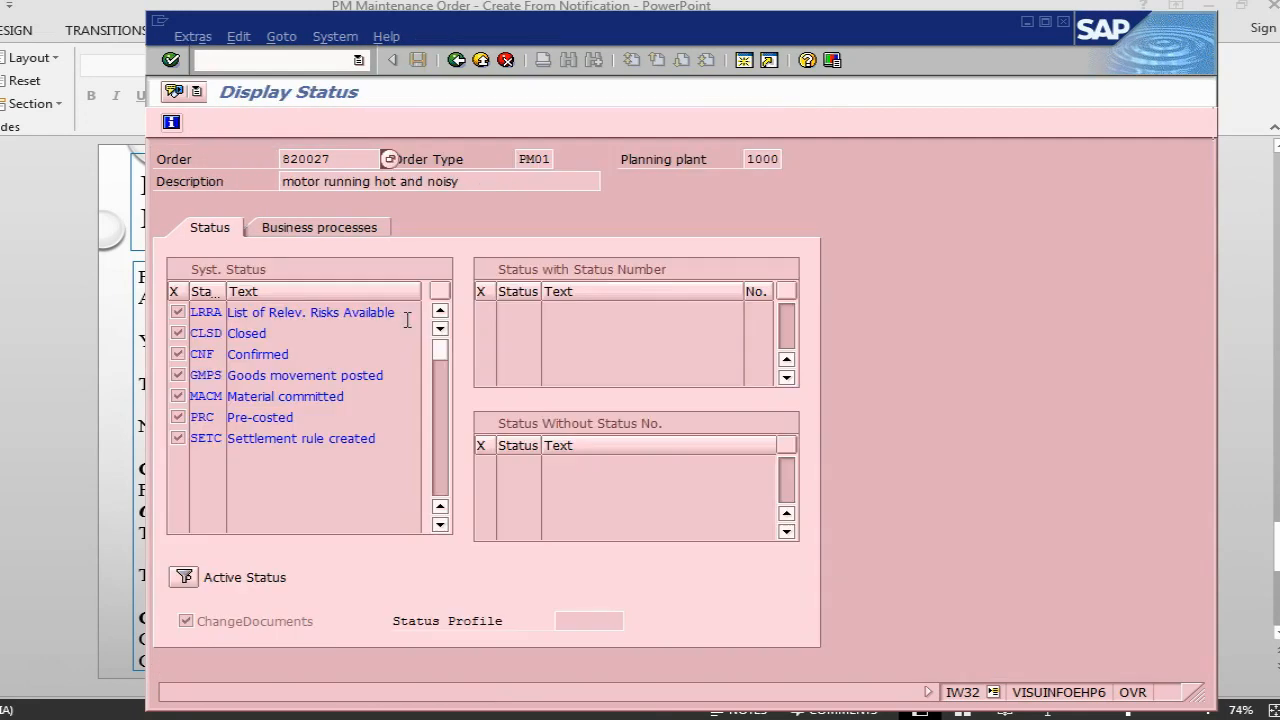
pyautogui.click(308, 229)
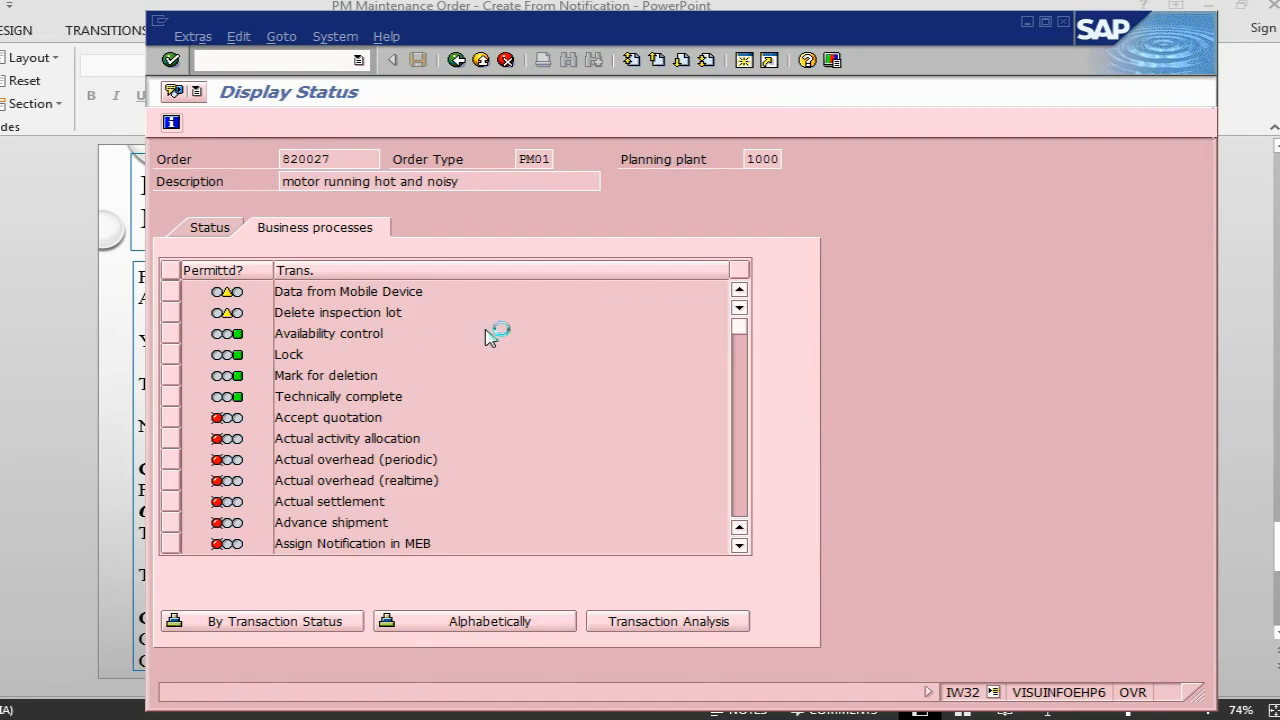
pyautogui.scroll(-4, 487, 330)
pyautogui.scroll(-3, 463, 340)
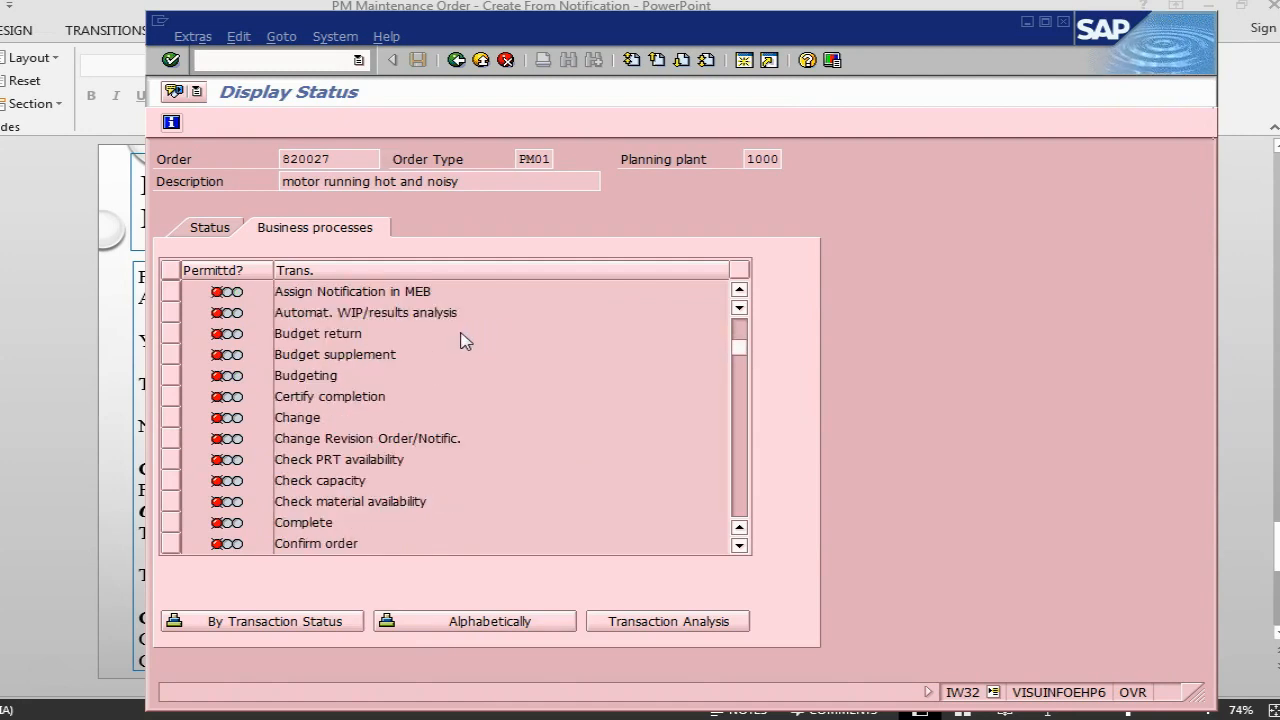
pyautogui.scroll(1, 447, 358)
pyautogui.scroll(1, 447, 358)
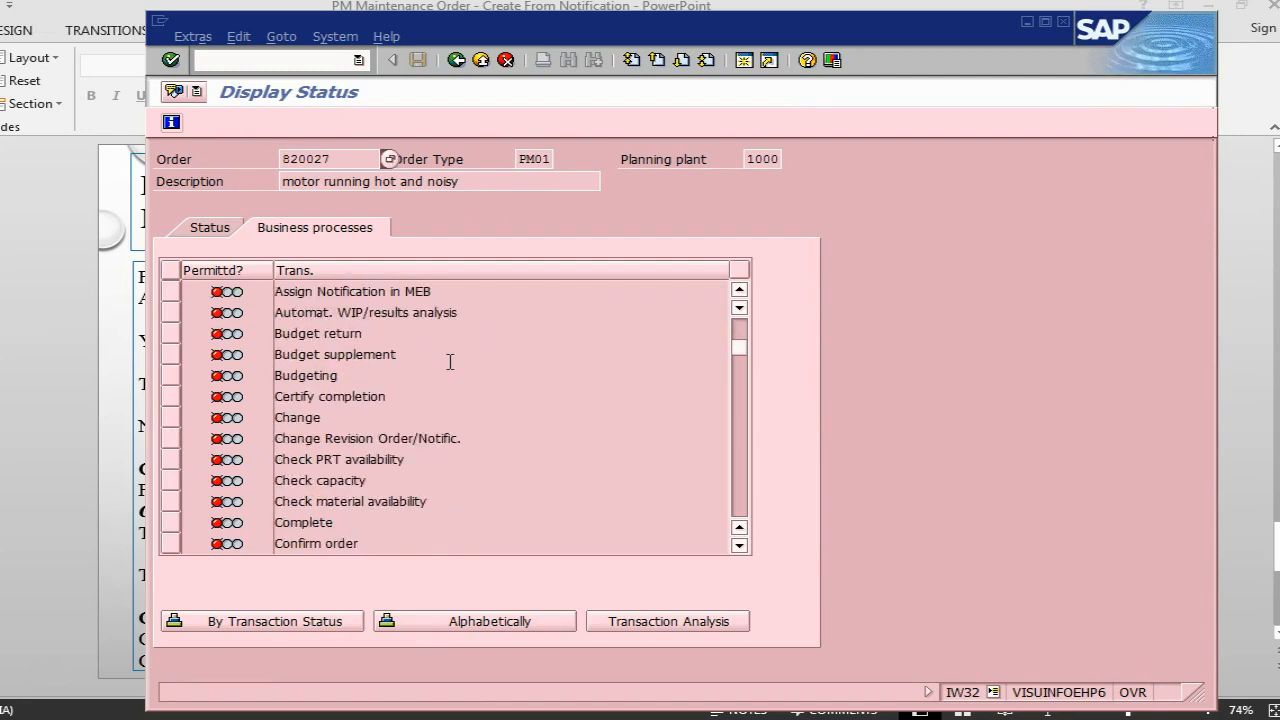
pyautogui.click(457, 60)
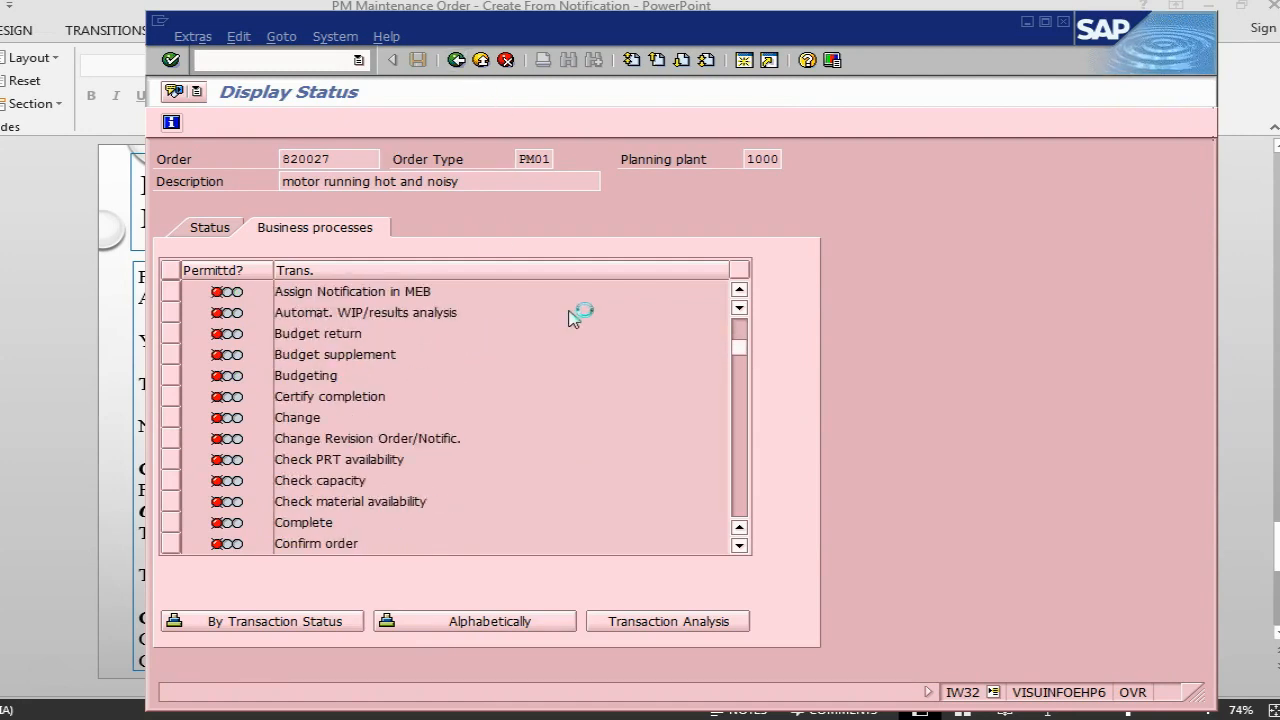
# - Check the Change Notification instructions in PowerPoint, return to SAP, and open the order's notification with transaction IW22
pyautogui.hotkey('alt', 'Tab')
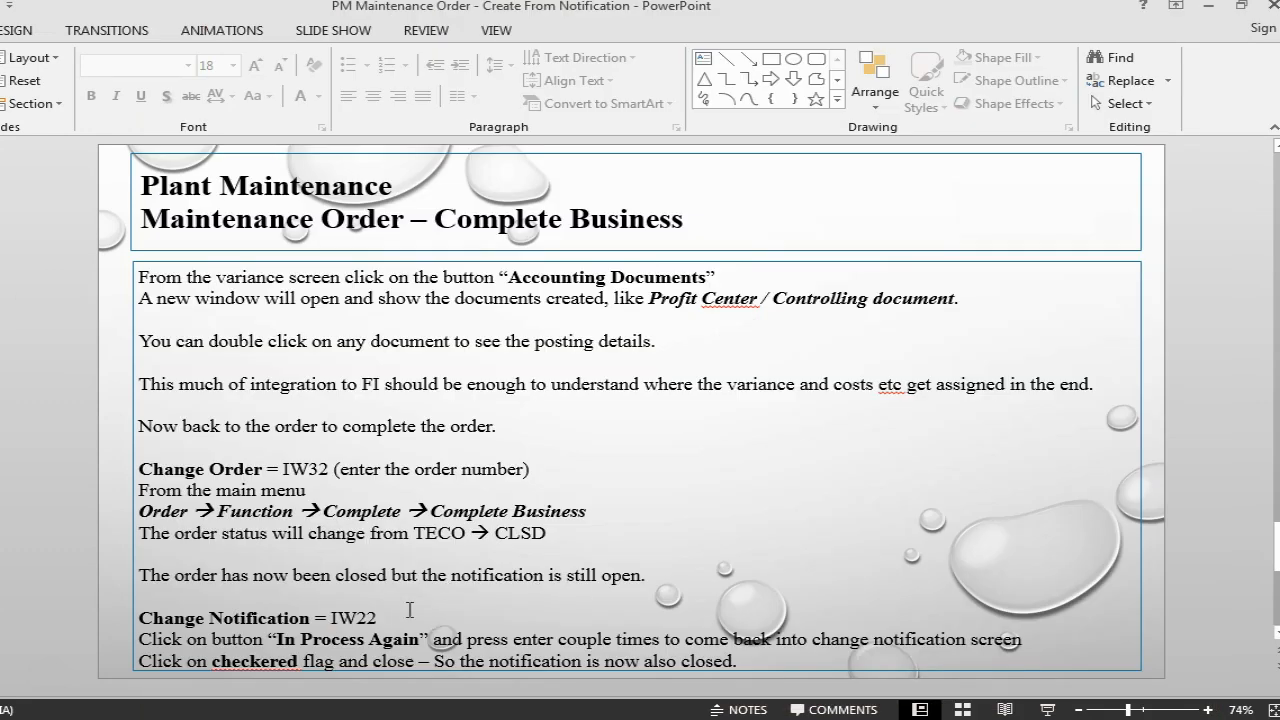
pyautogui.hotkey('alt', 'Tab')
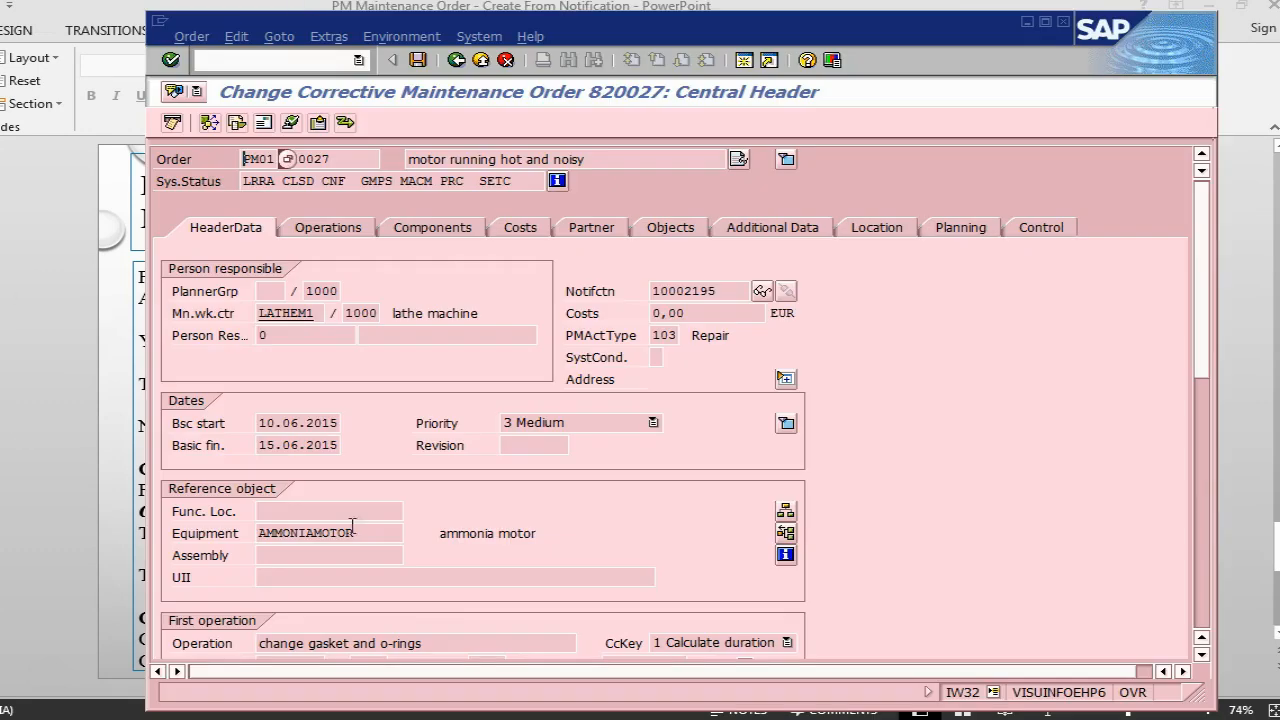
pyautogui.click(280, 60)
pyautogui.write('/niw22')
pyautogui.press('Return')
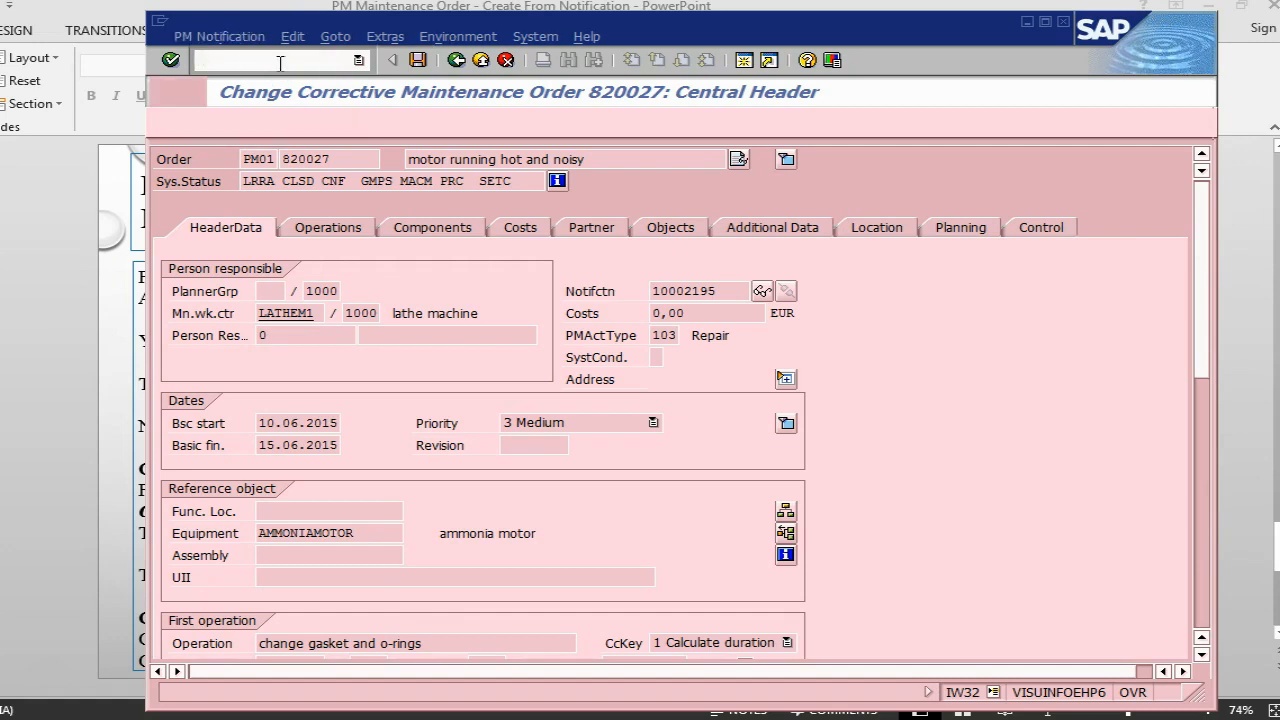
pyautogui.press('Return')
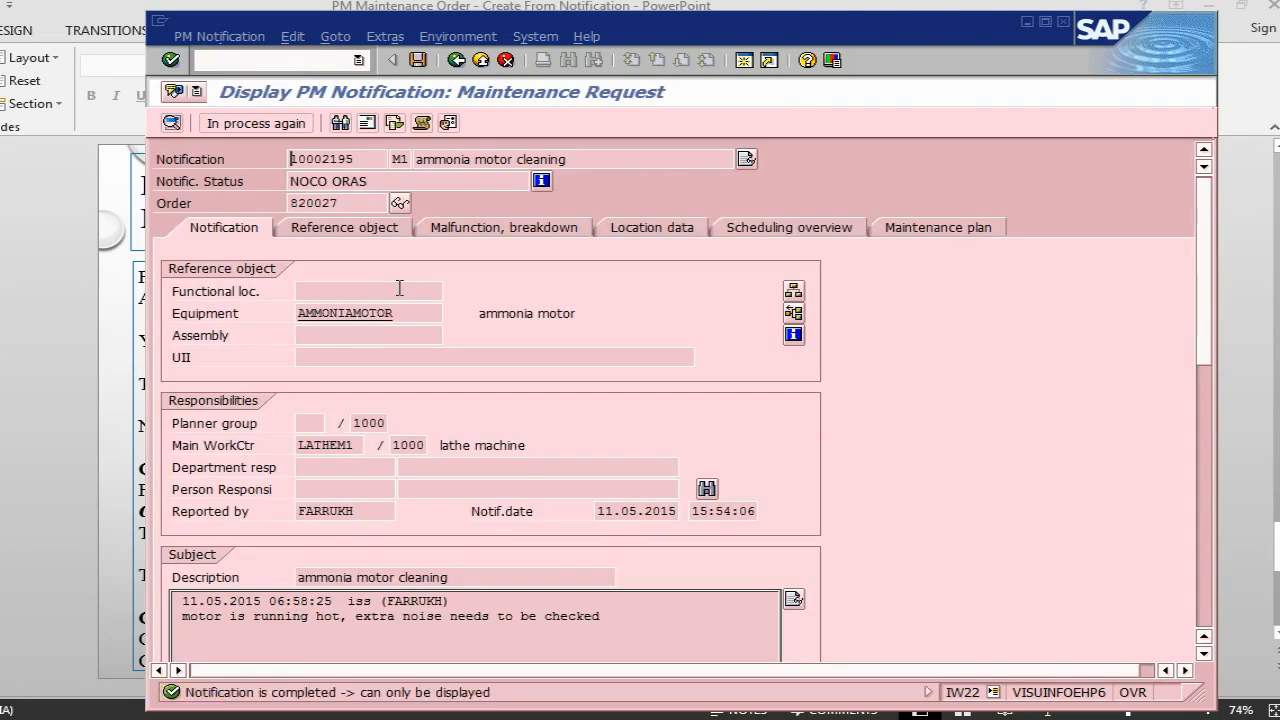
# - Recheck the instructions in PowerPoint and put the completed notification in process again in SAP so it can be changed
pyautogui.hotkey('alt', 'Tab')
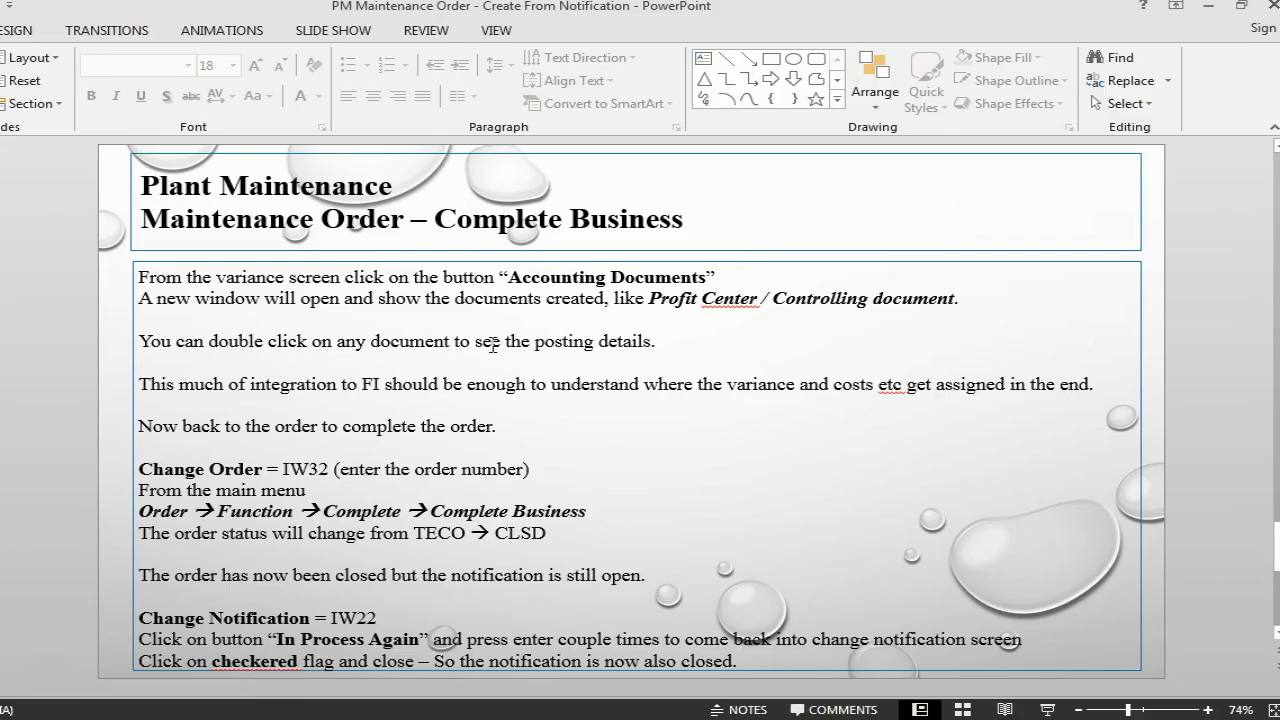
pyautogui.hotkey('alt', 'Tab')
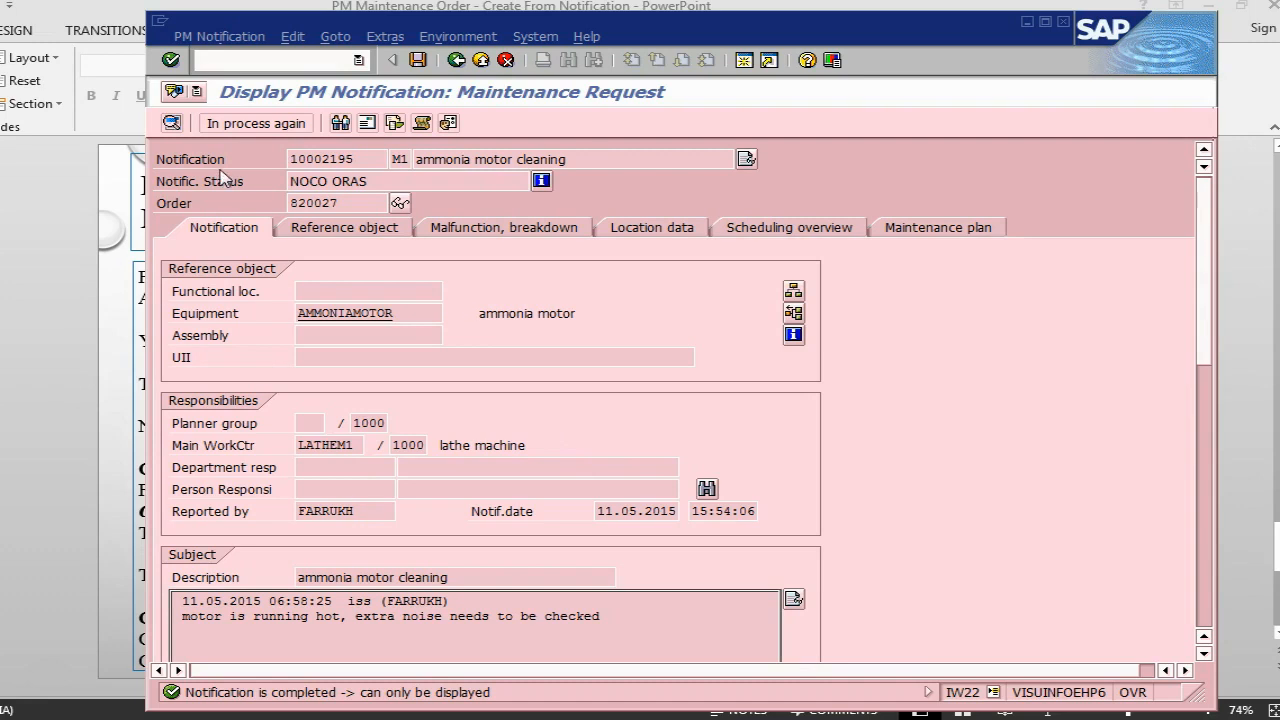
pyautogui.click(218, 123)
pyautogui.hotkey('ctrl', 's')
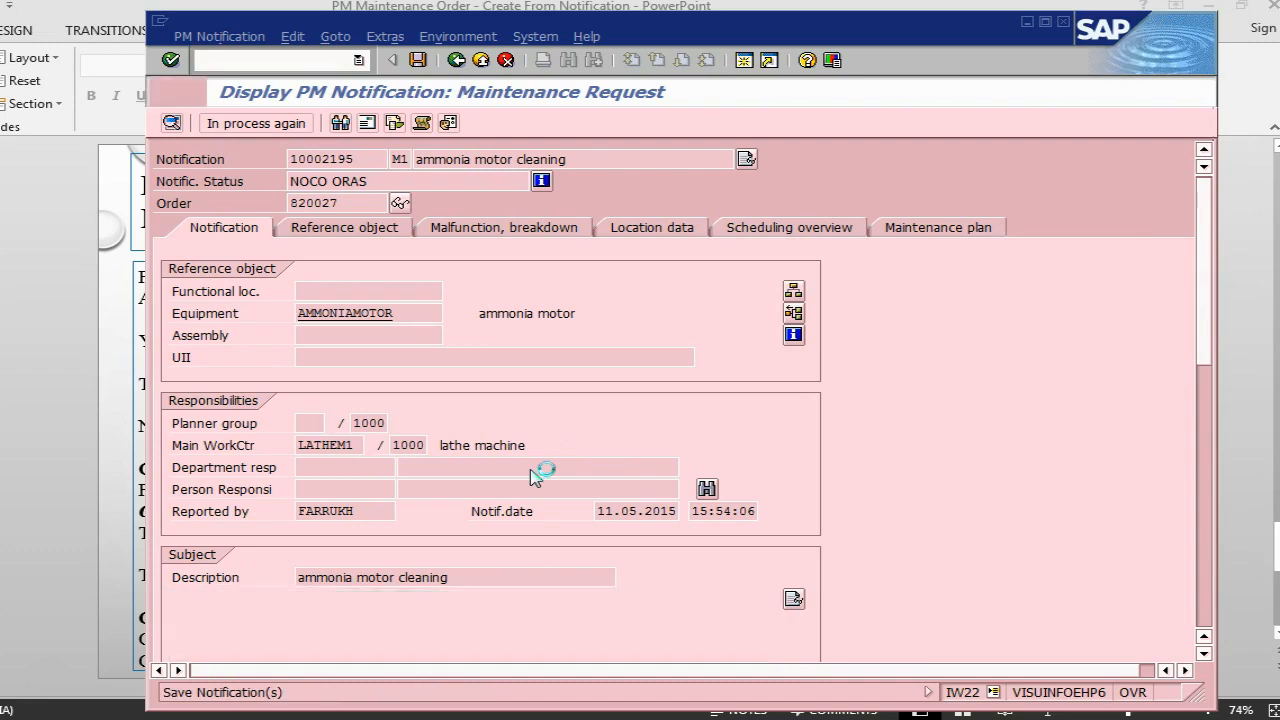
pyautogui.press('Return')
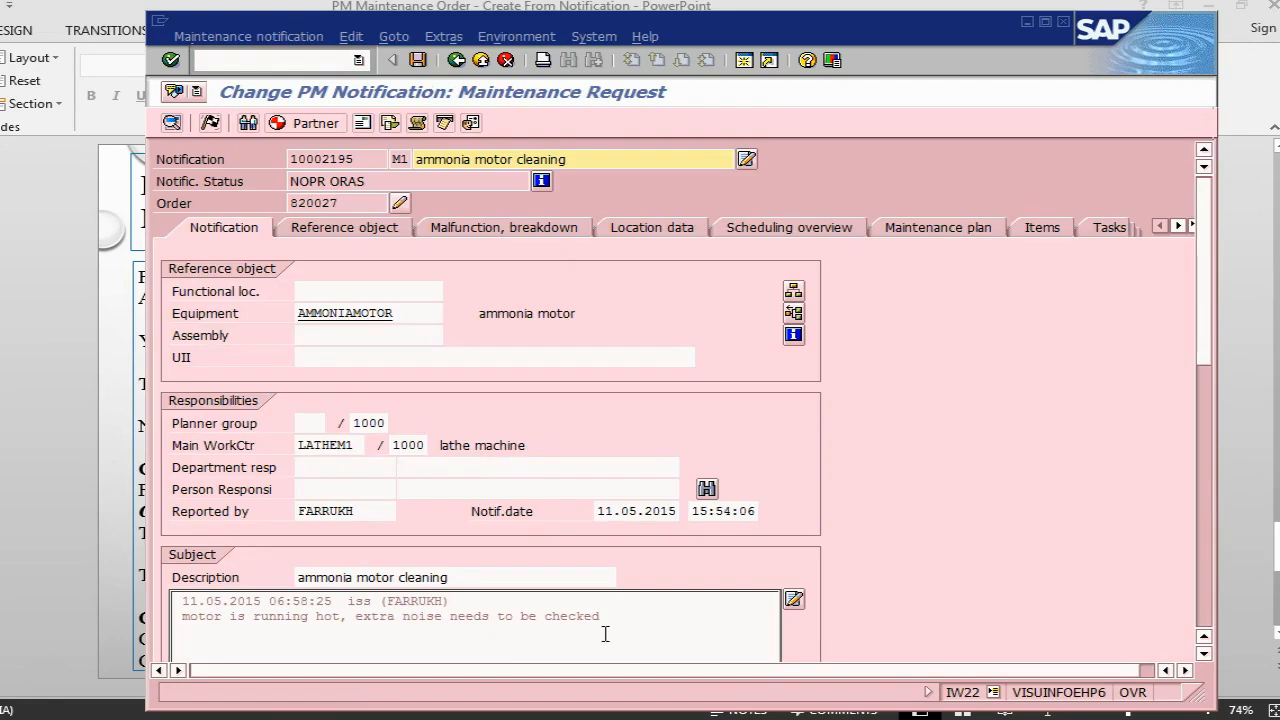
# - Add the text "motor has been fixed for noise and running hot" to the notification and complete it with the proposed reference date and time
pyautogui.click(615, 614)
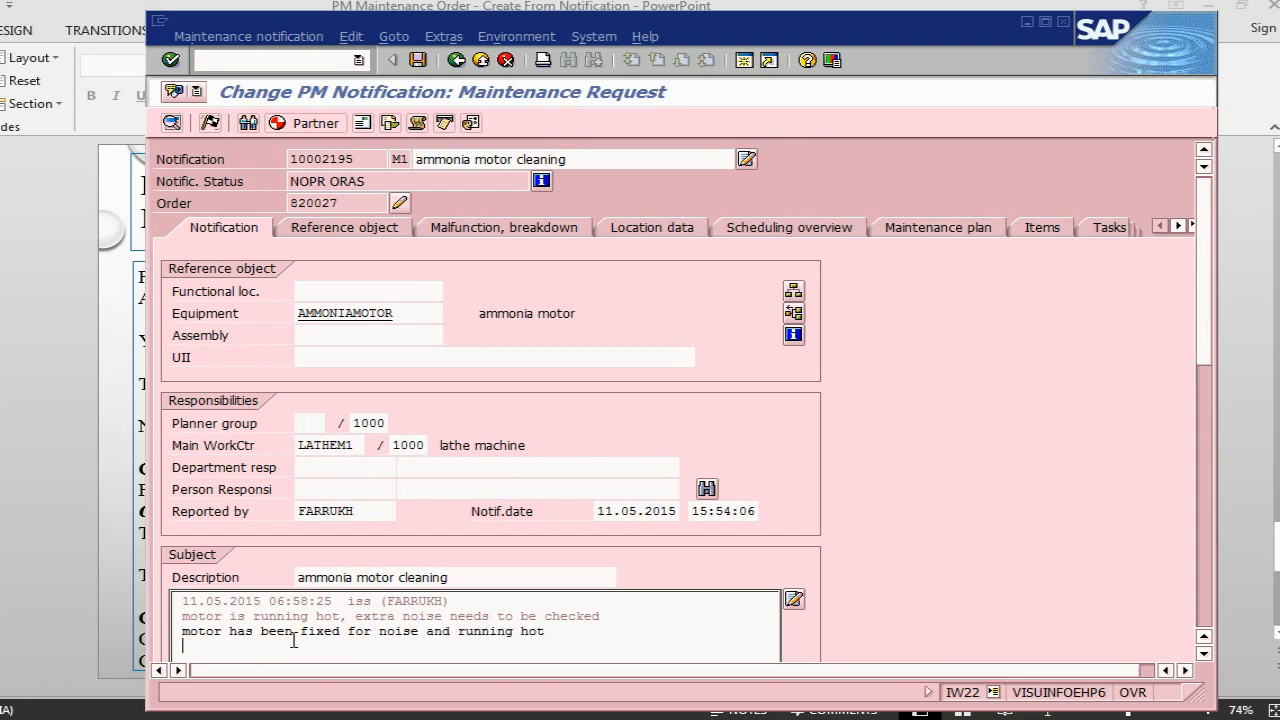
pyautogui.click(210, 122)
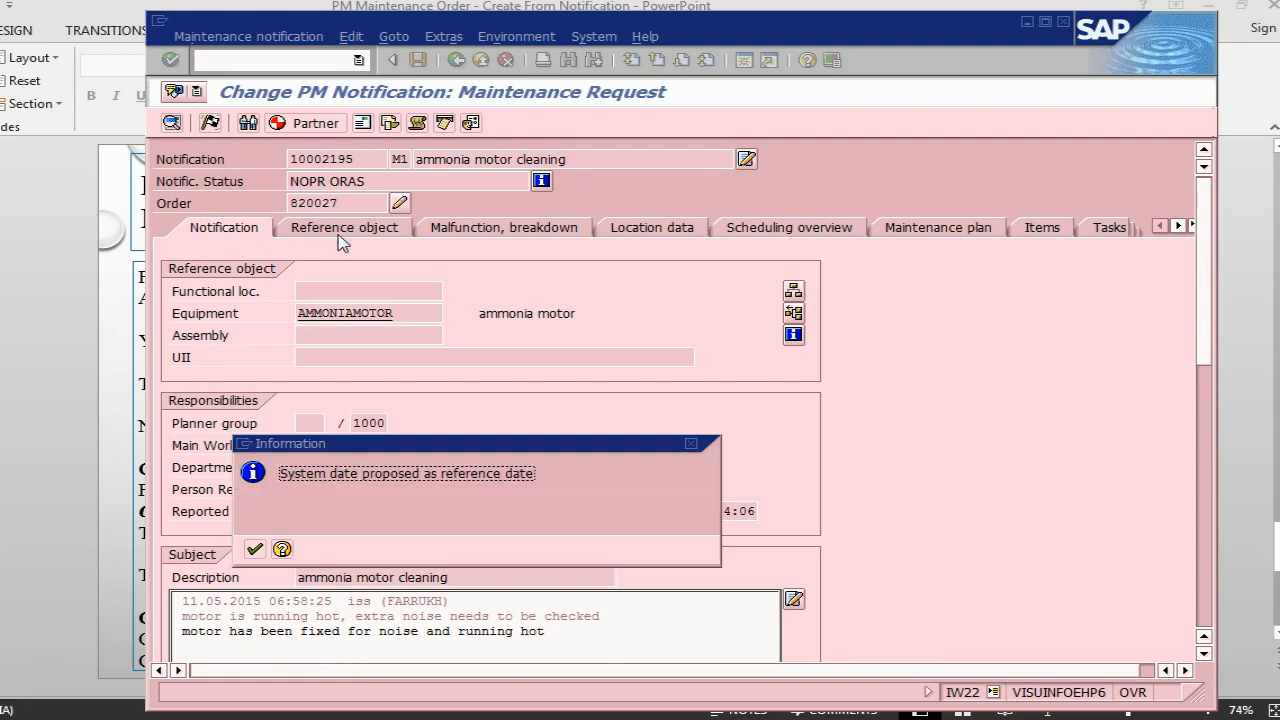
pyautogui.click(255, 549)
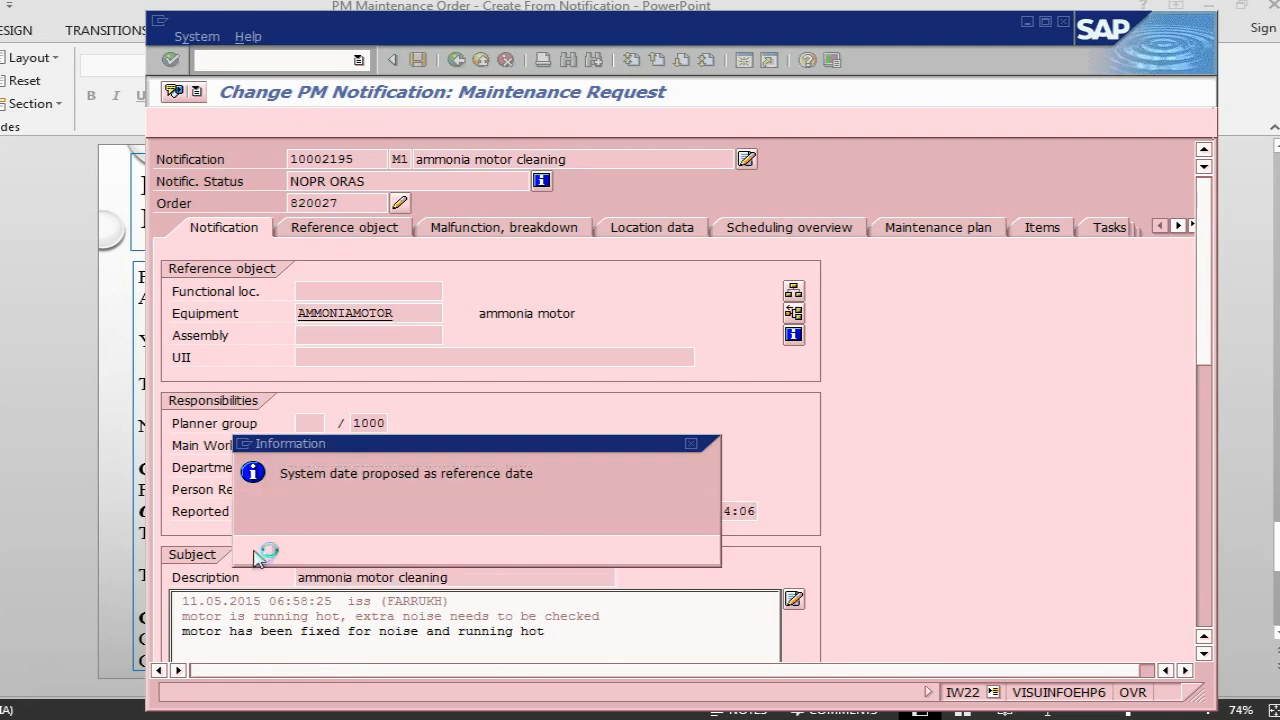
pyautogui.click(207, 372)
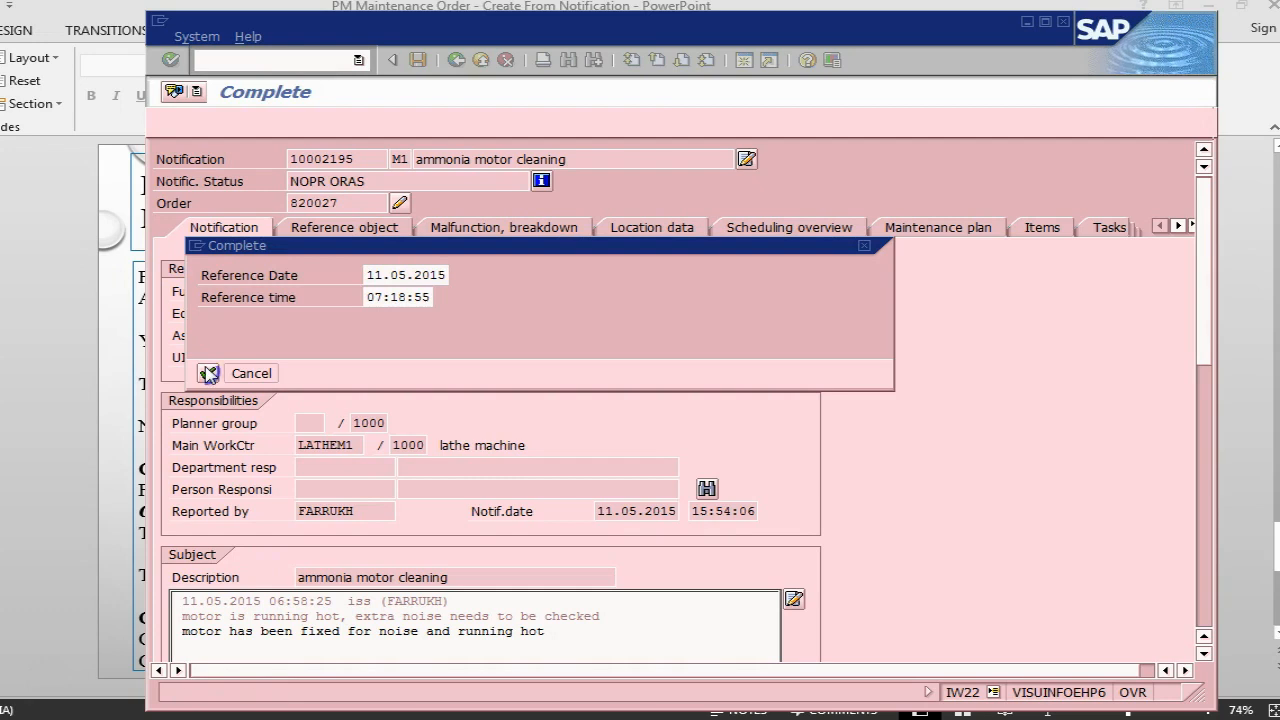